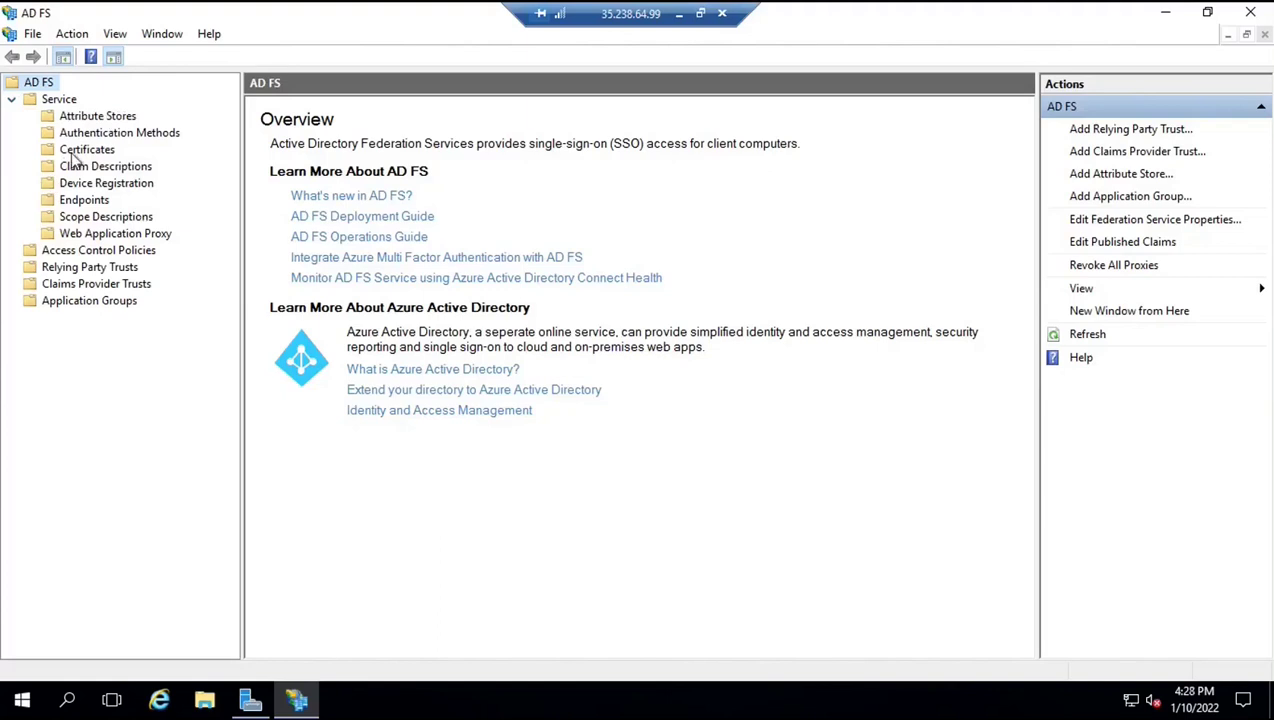
Start exporting the service communications certificate from its details, including the private key and keeping the default PFX export format.
click(76, 151)
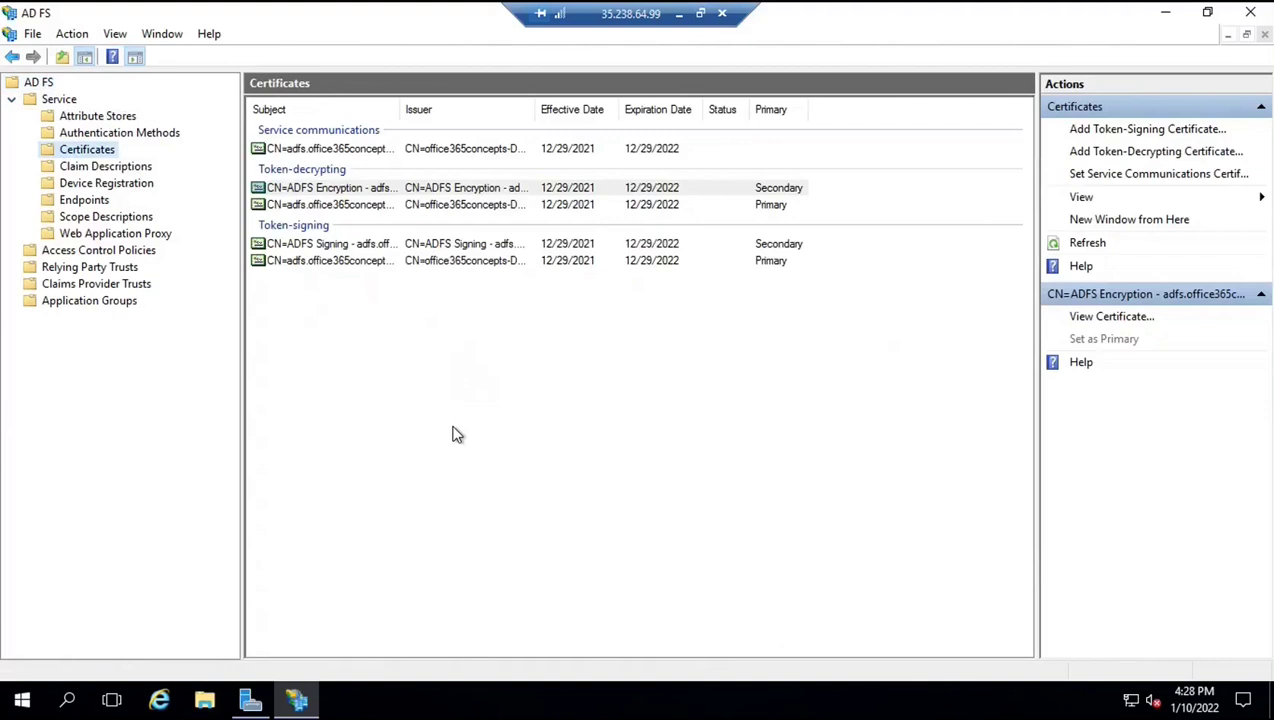
double_click(310, 150)
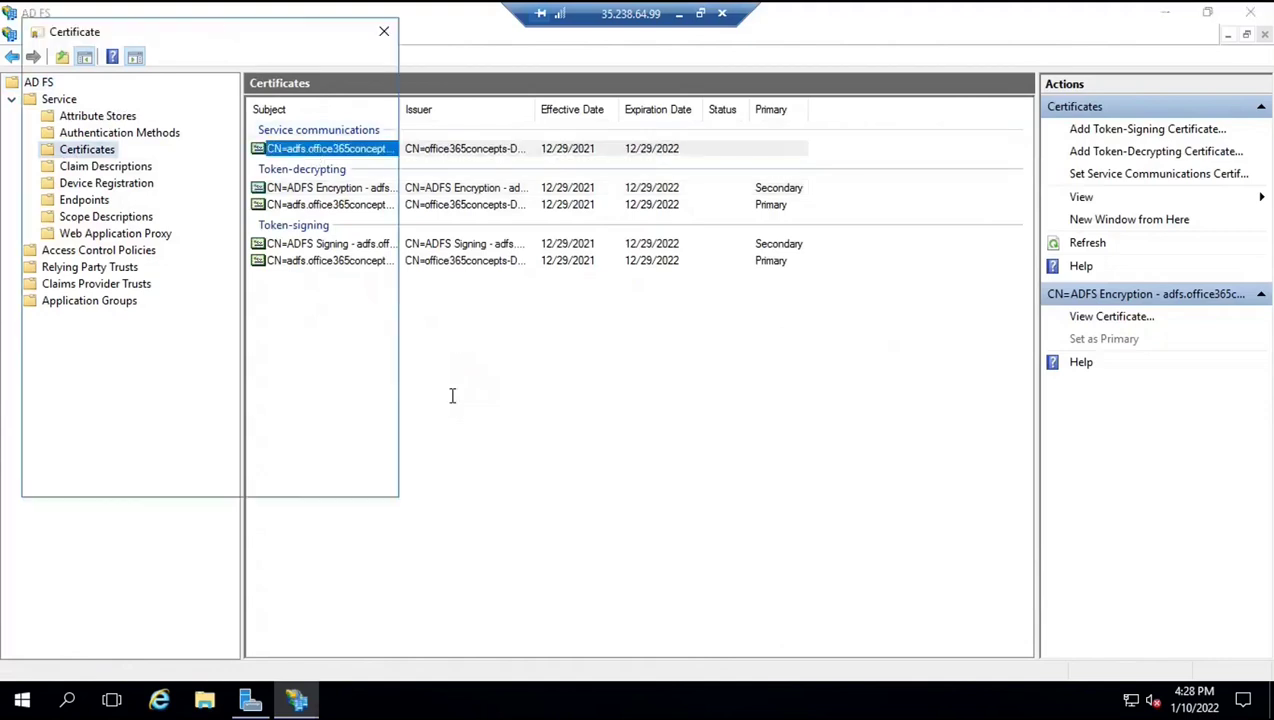
drag(197, 37, 449, 47)
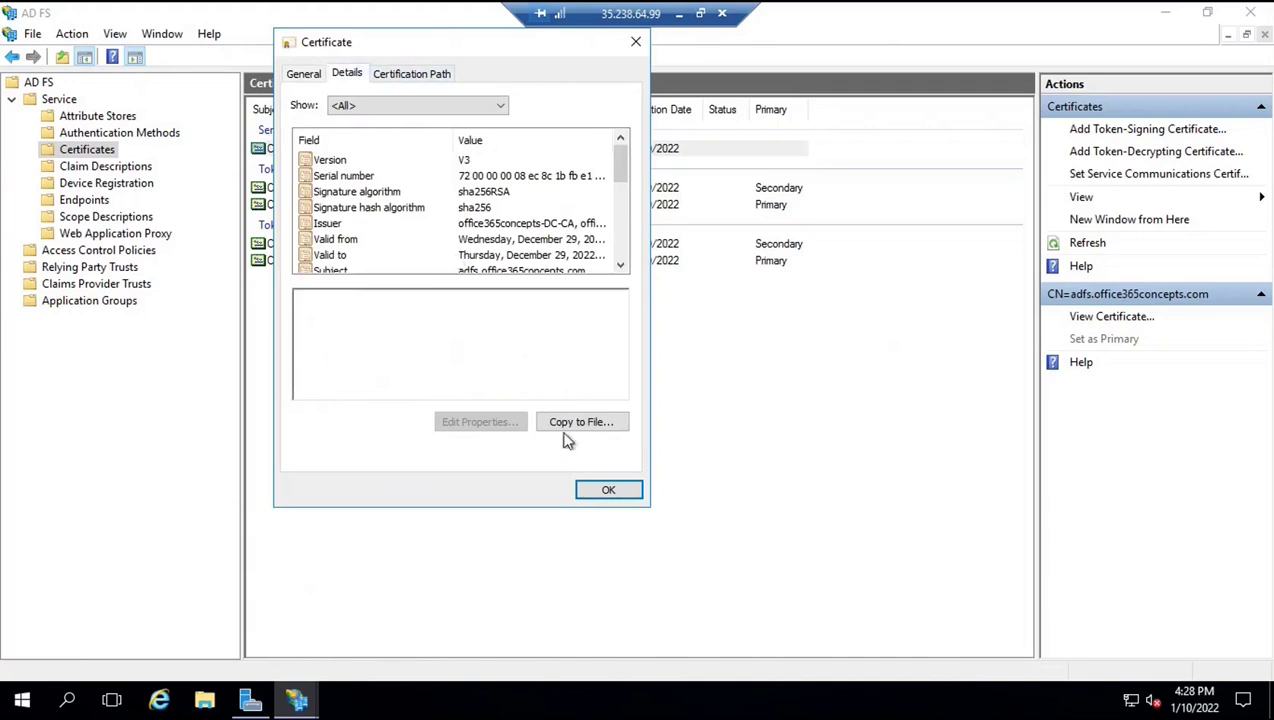
click(569, 432)
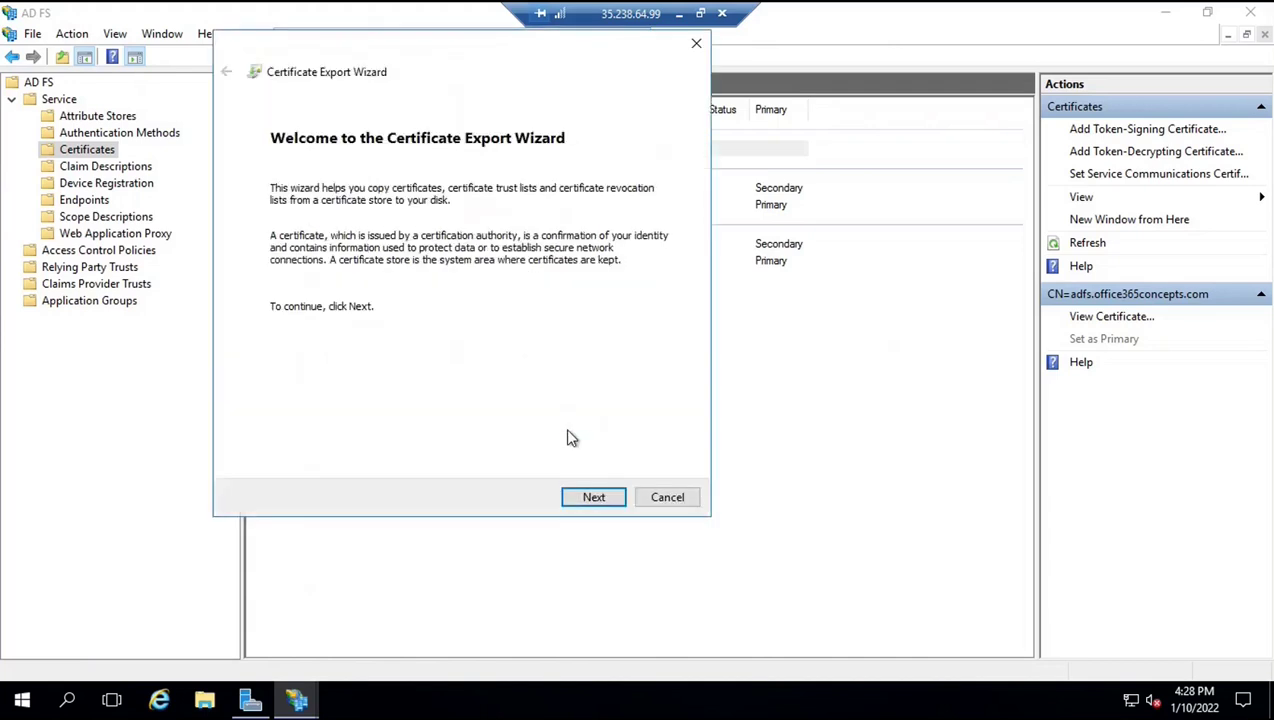
click(576, 505)
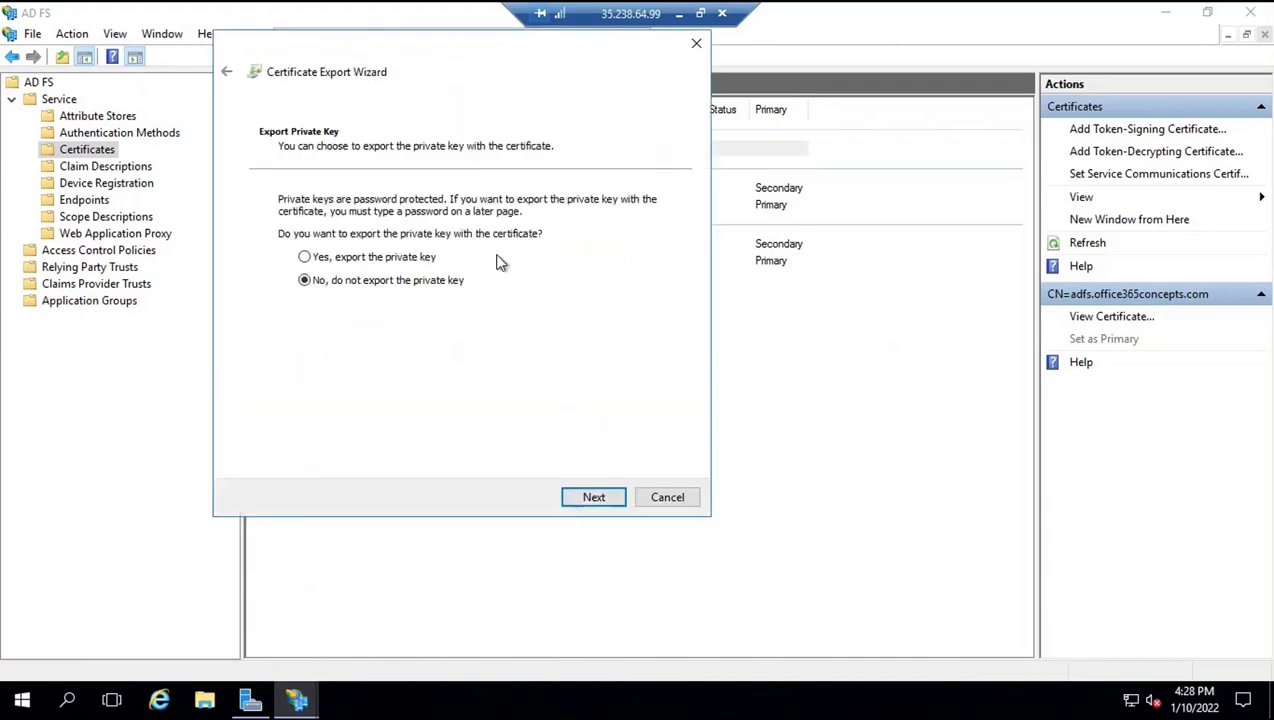
click(338, 258)
click(604, 497)
click(604, 497)
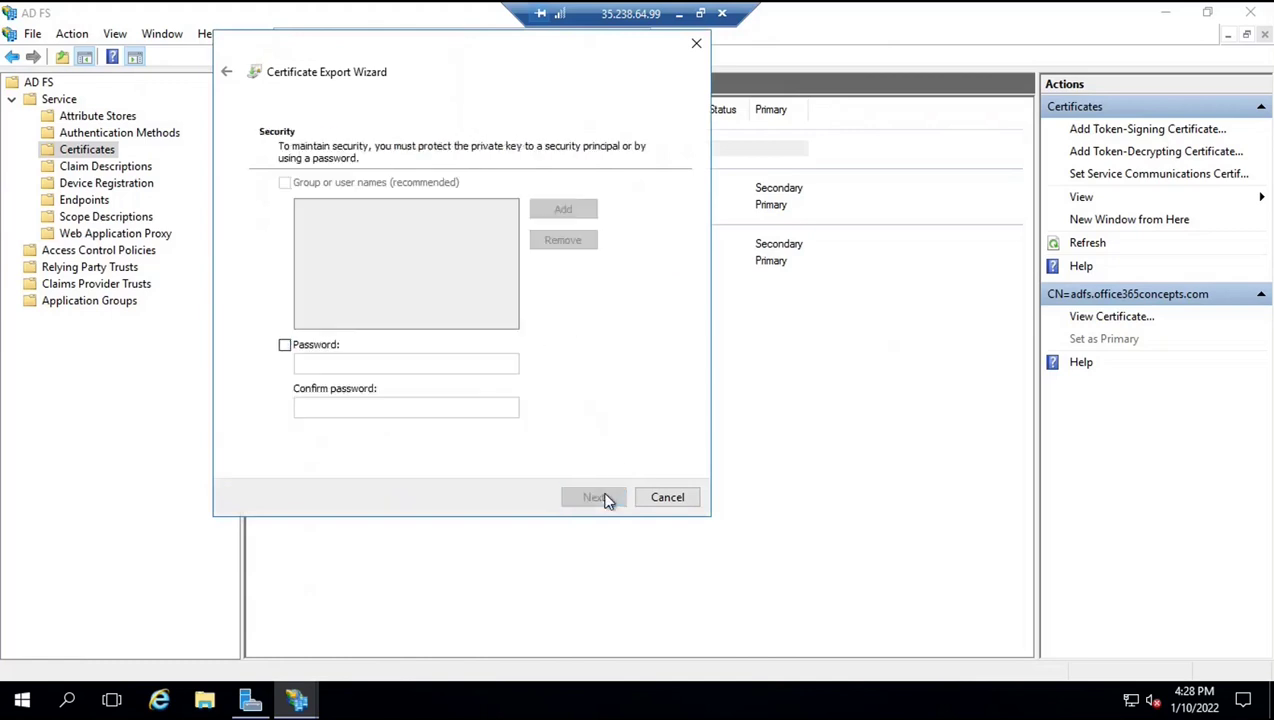
Protect the exported private key with a password, entering and confirming the password.
click(284, 345)
click(300, 365)
text(a)
key(Tab)
text(a)
click(594, 497)
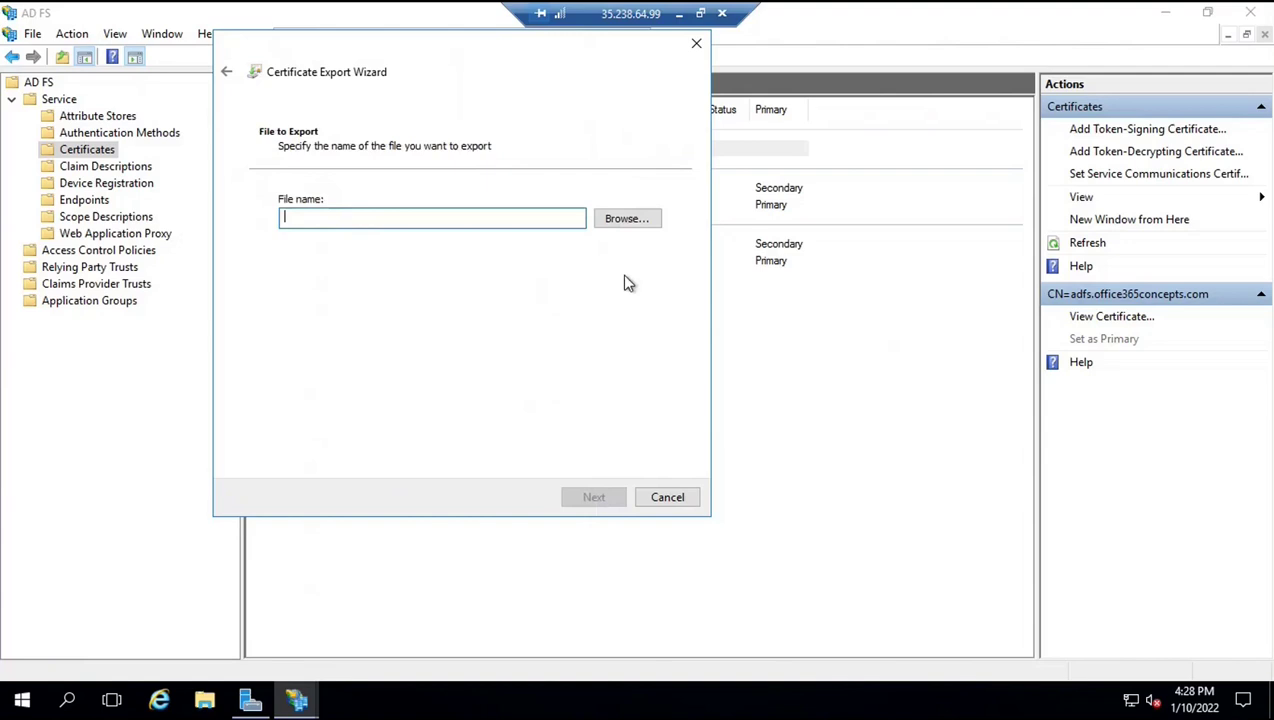
Save the certificate export as adfsproxycert in PFX format on the Desktop, finish the export and close the certificate.
click(621, 220)
click(290, 197)
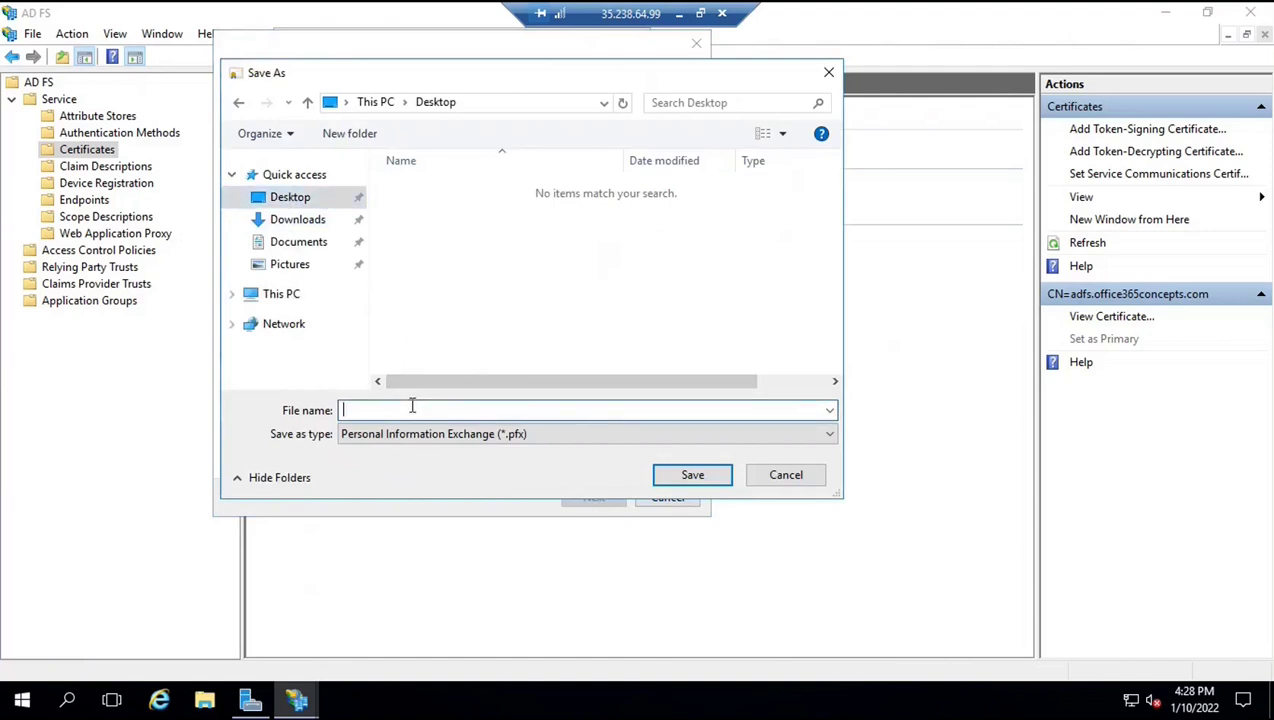
text(adfsproxycert)
click(702, 475)
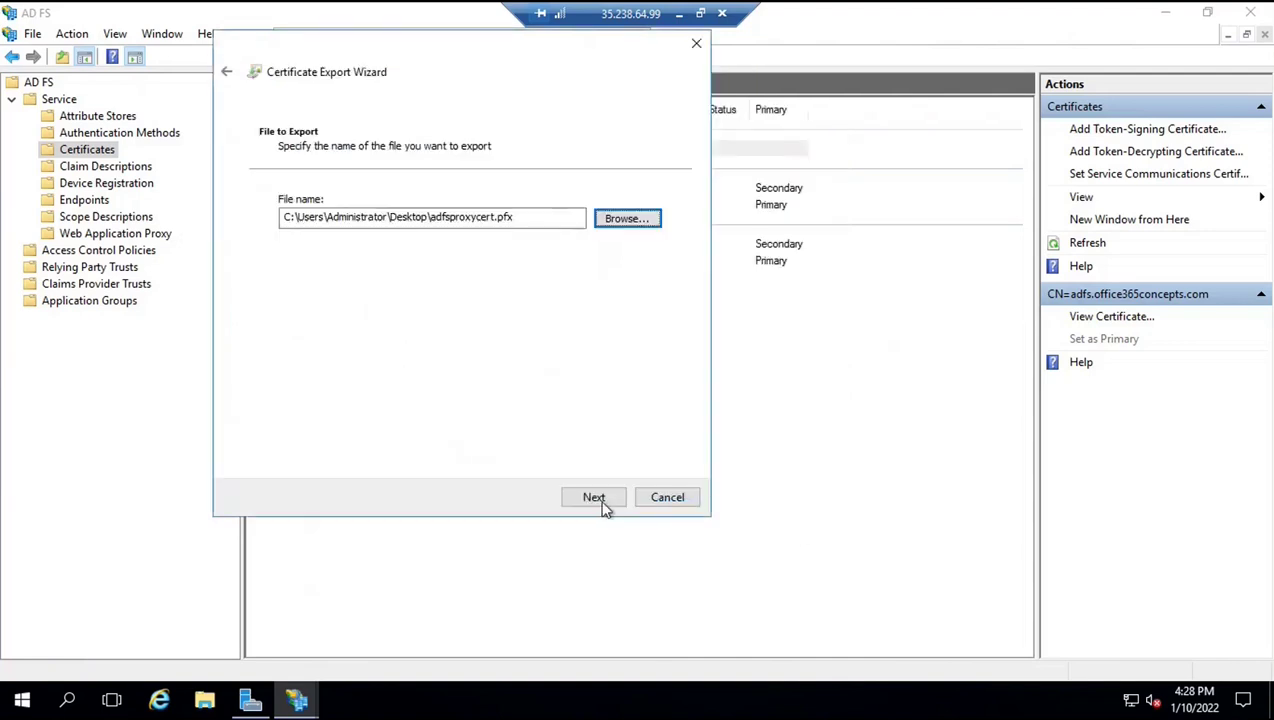
click(600, 505)
click(600, 500)
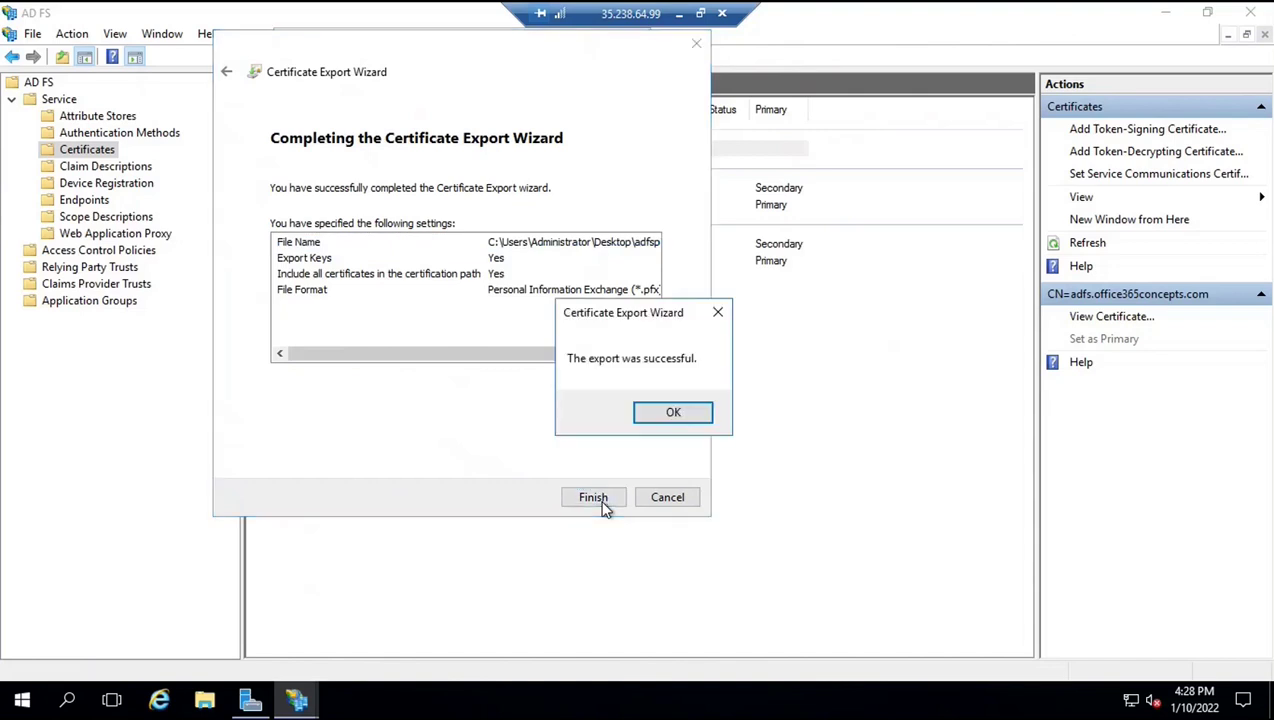
click(662, 414)
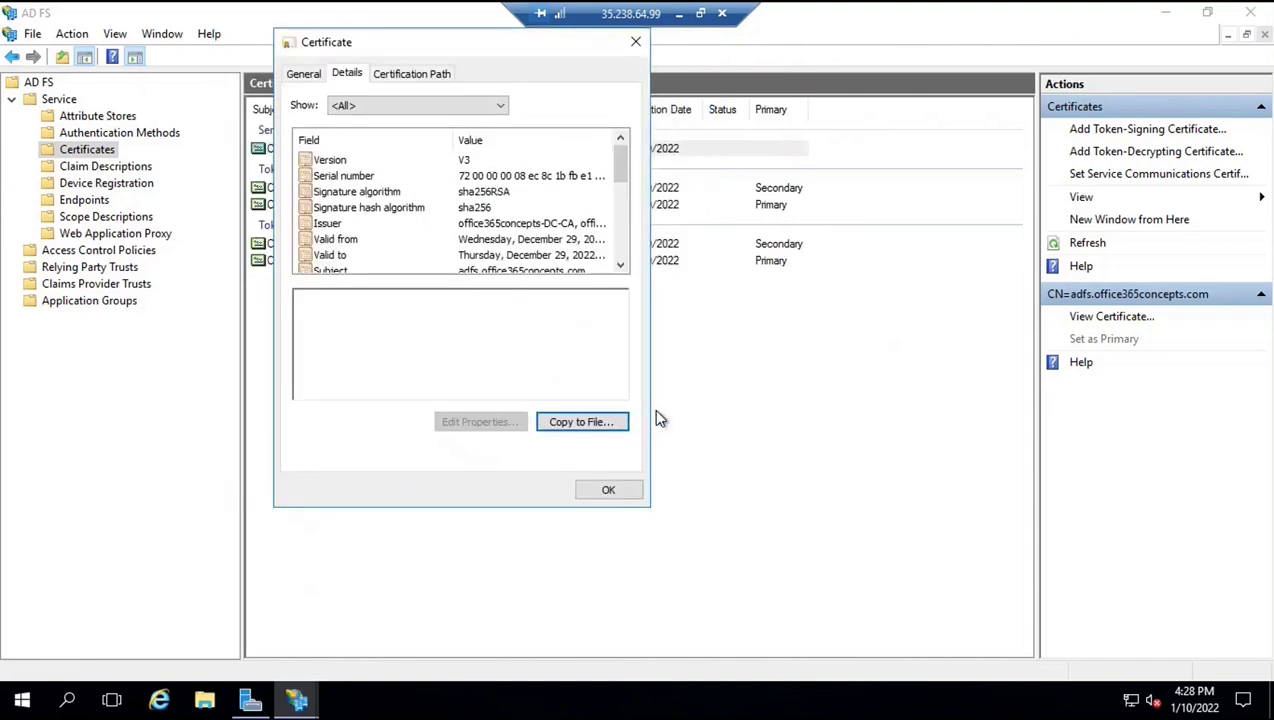
click(607, 489)
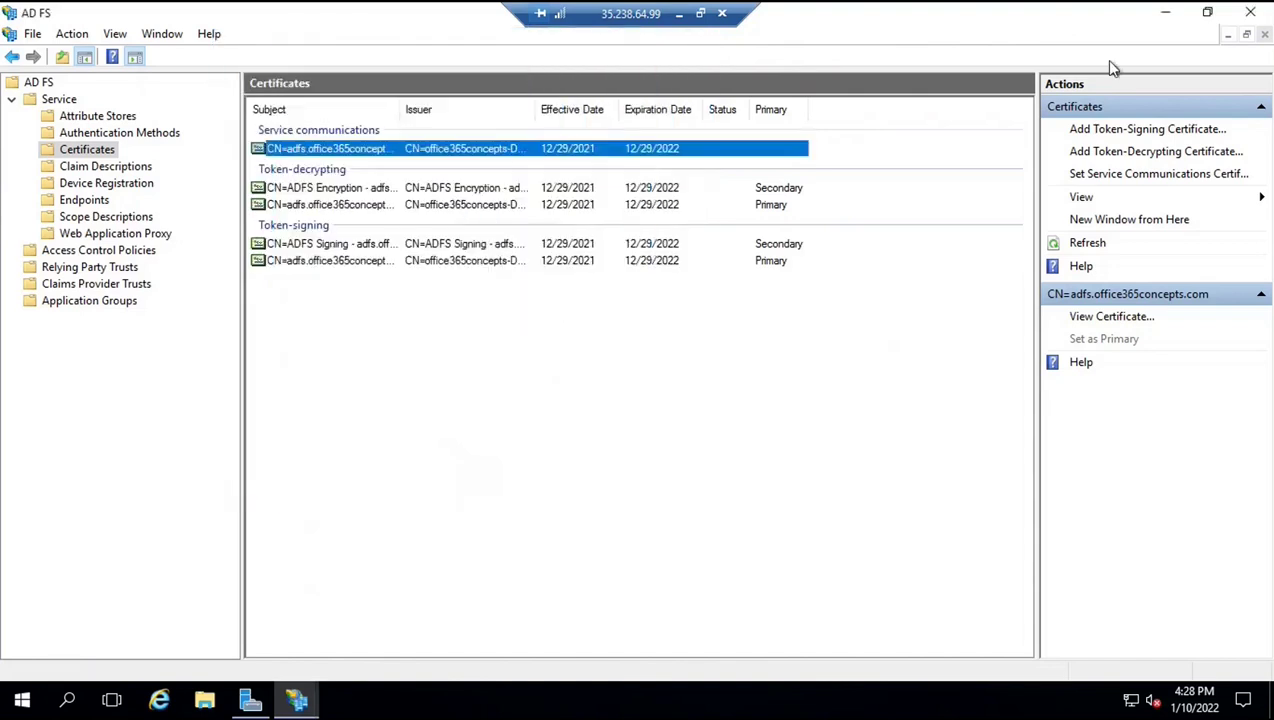
Copy the exported adfsproxycert file from the AD FS server's desktop onto the desktop of the proxy server's remote session.
click(1165, 12)
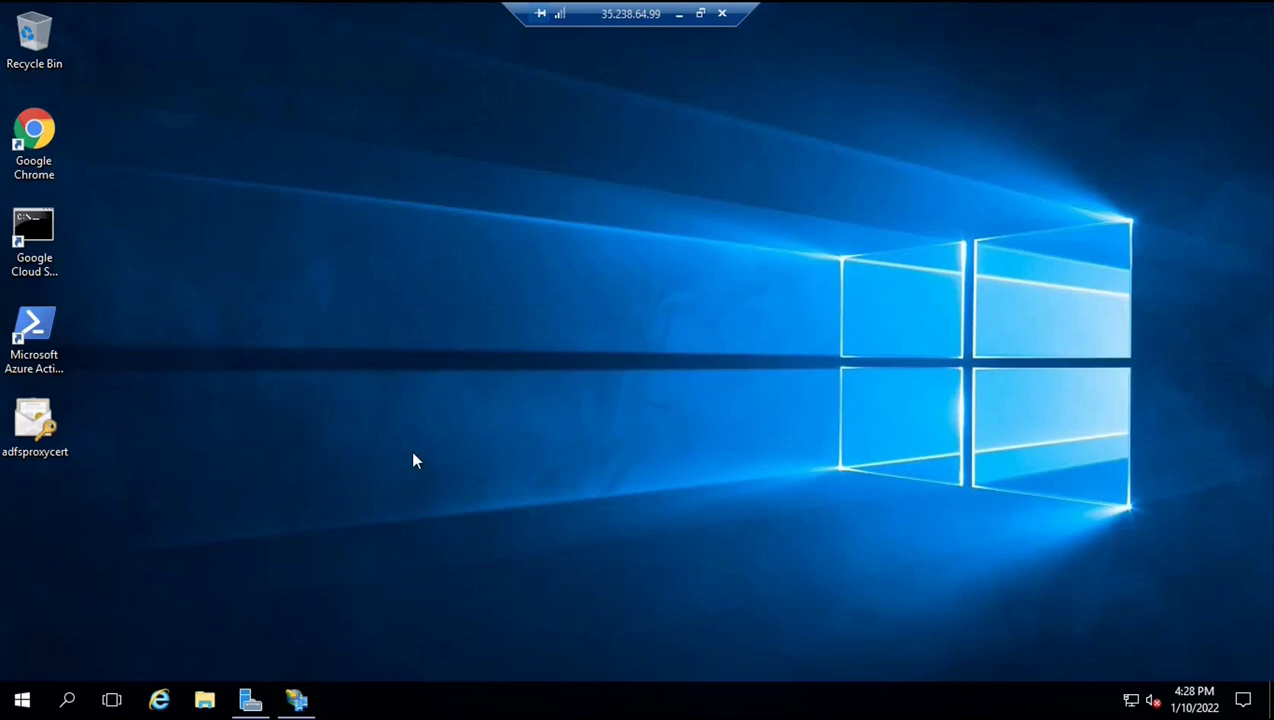
click(38, 425)
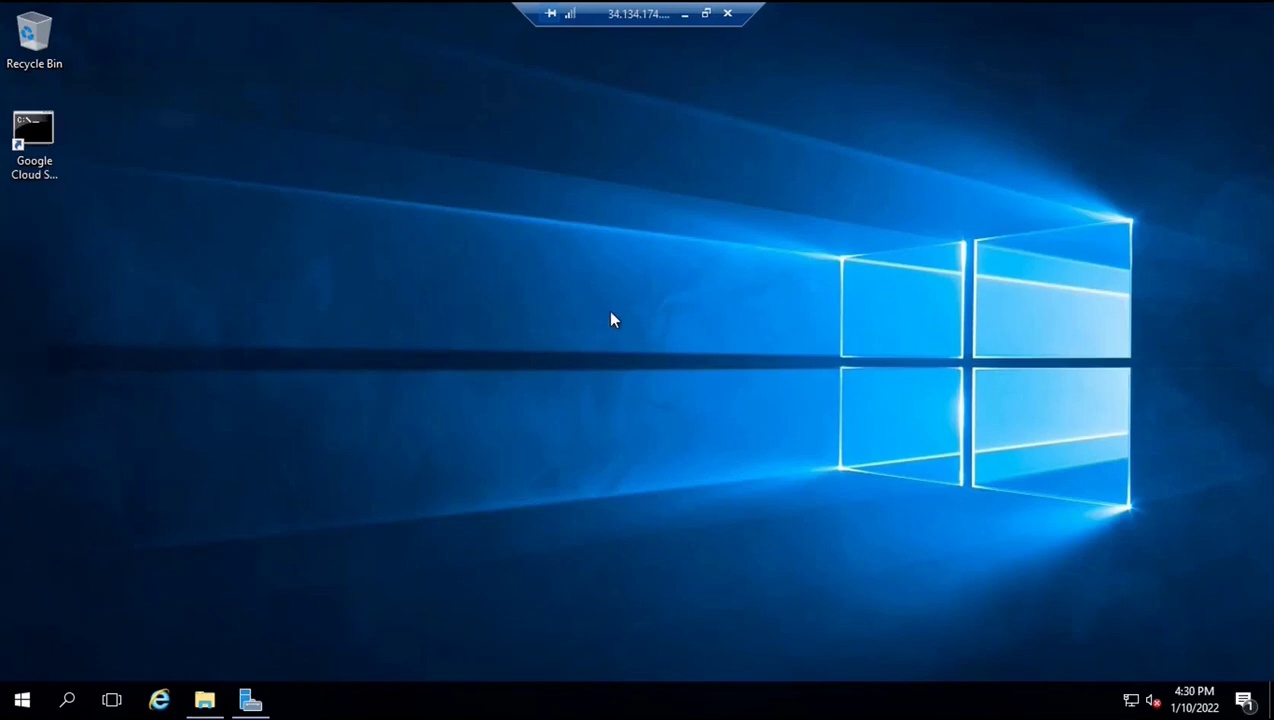
right_click(610, 310)
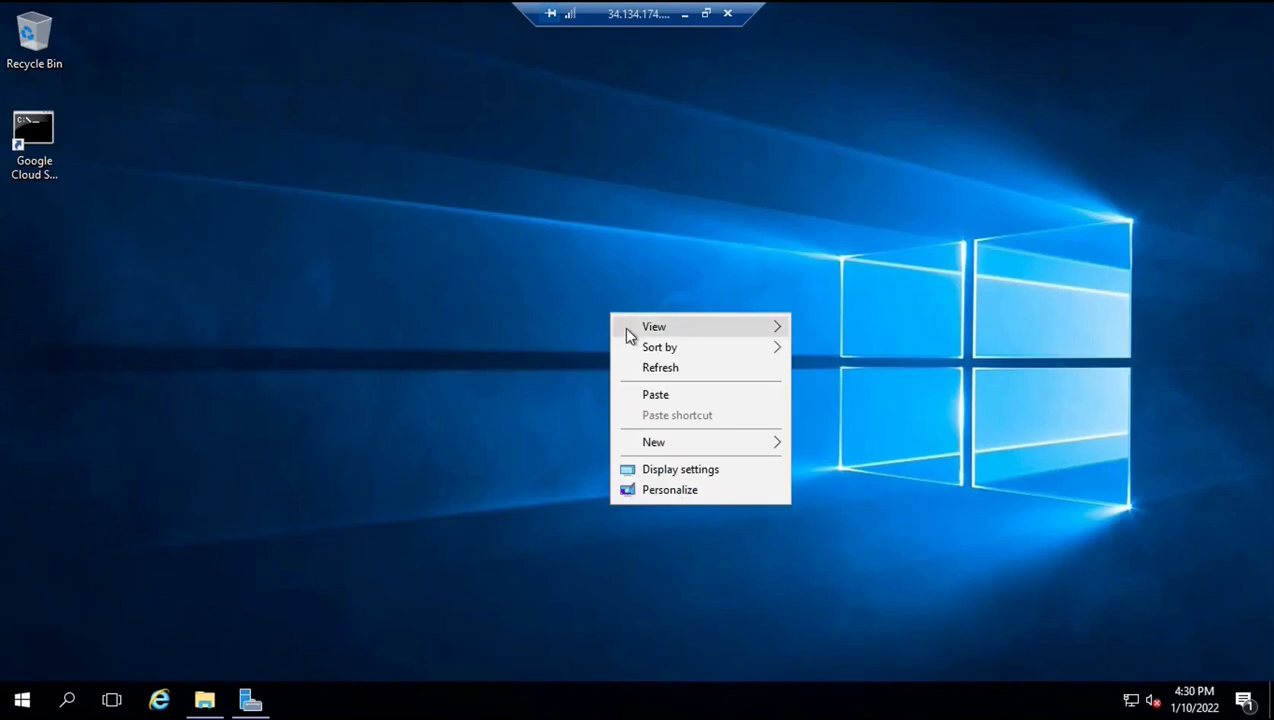
click(655, 394)
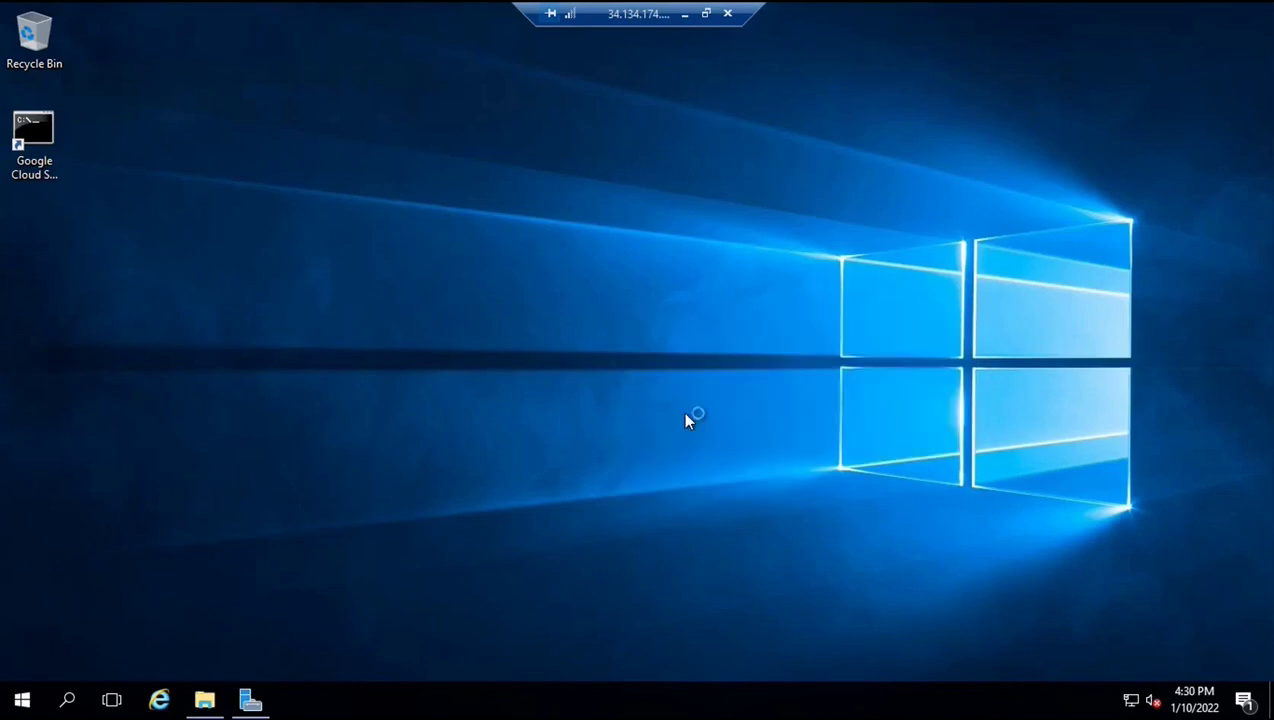
View the proxy server's system properties to check its computer name and workgroup, and return to the desktop.
click(204, 698)
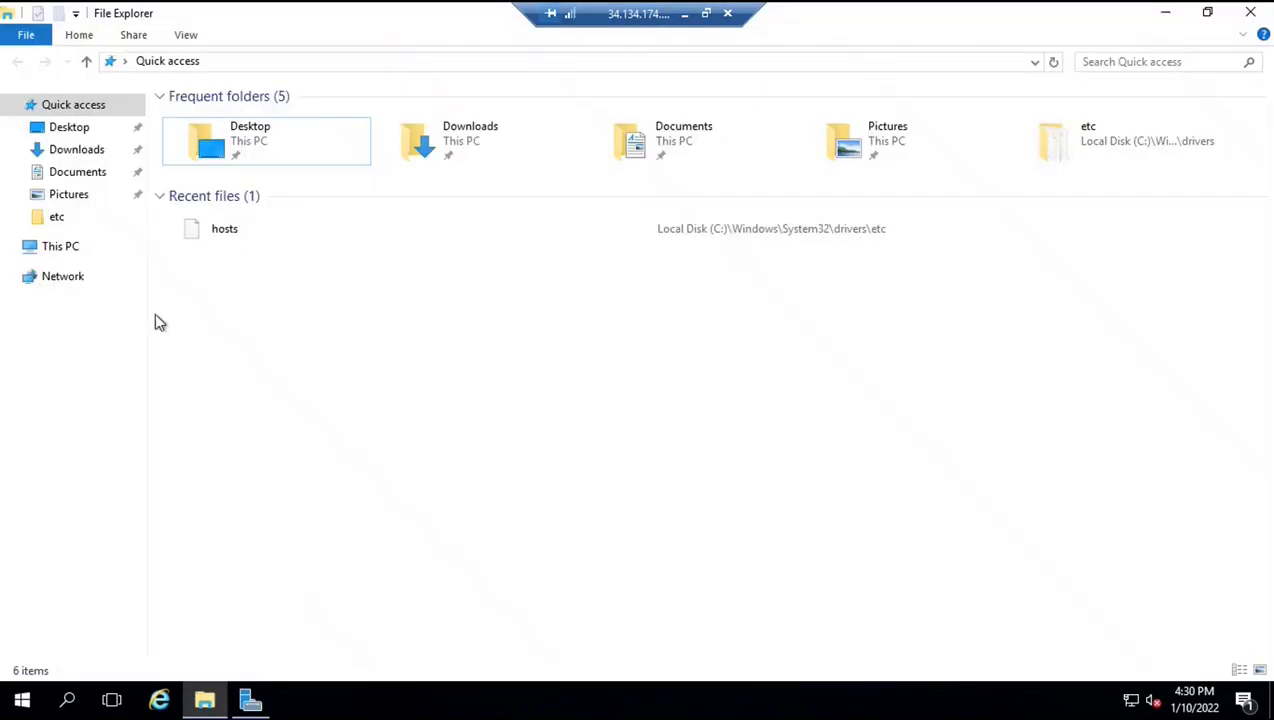
right_click(76, 250)
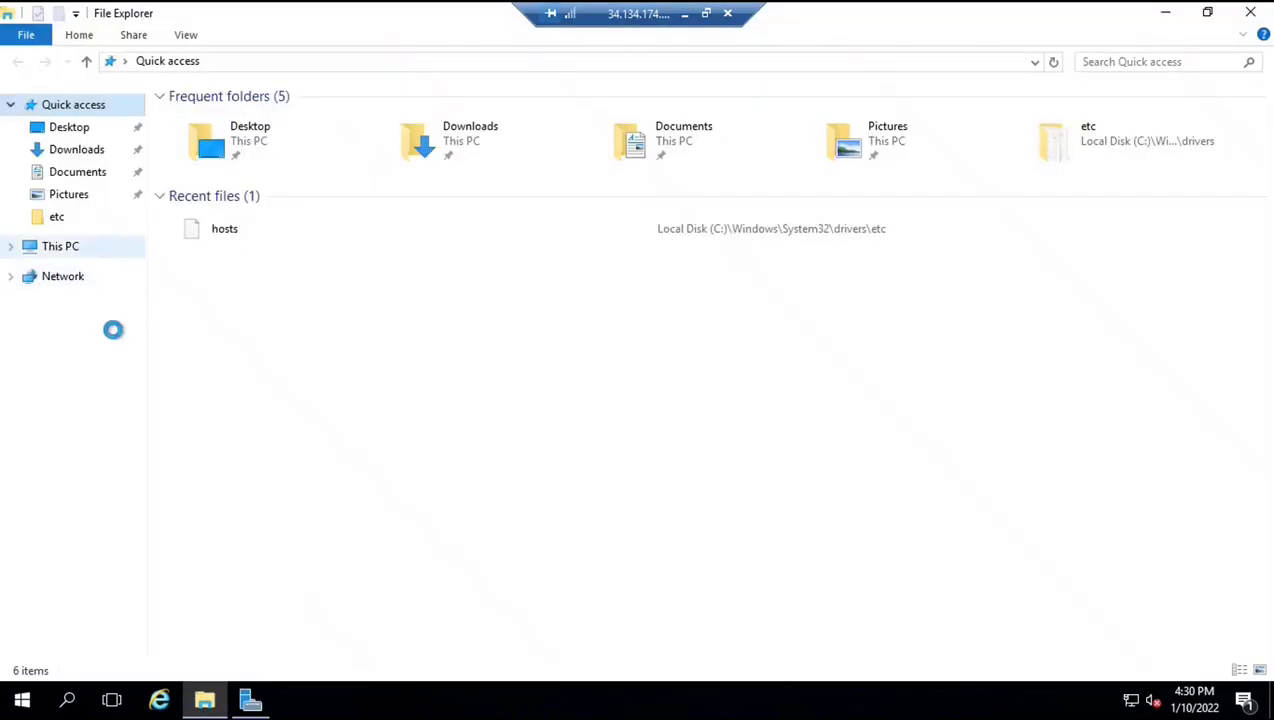
click(133, 491)
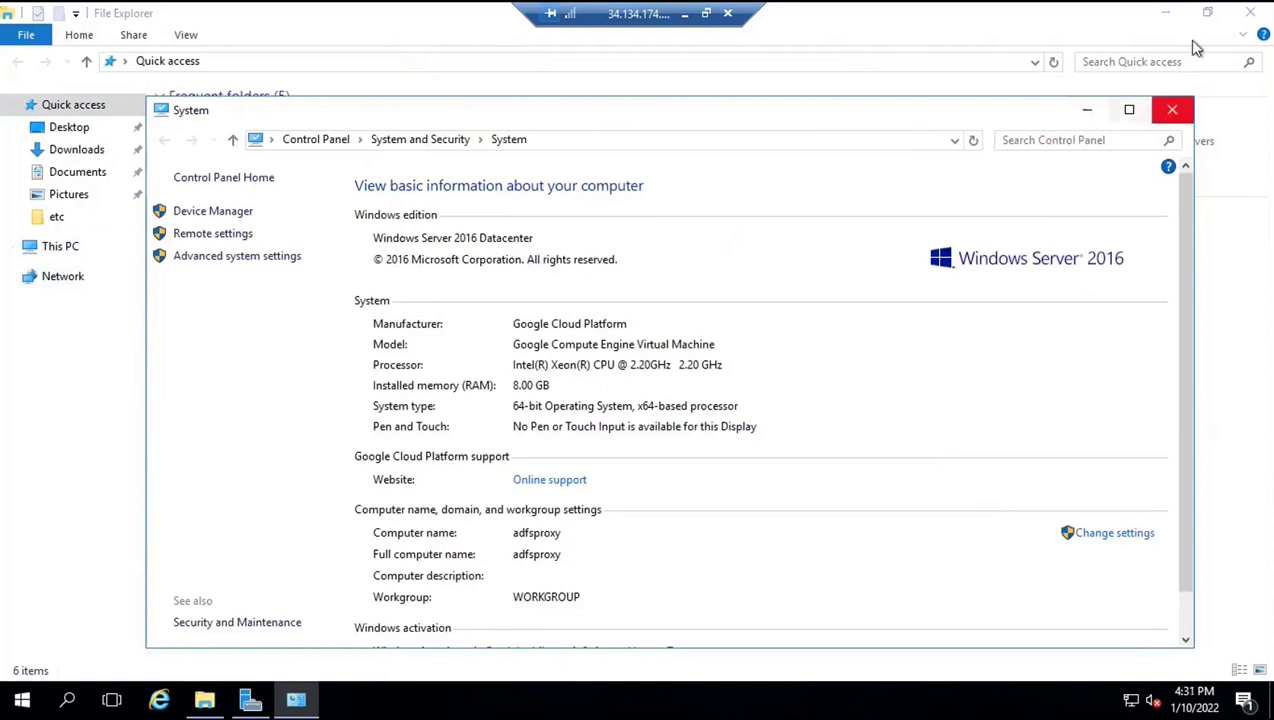
click(1172, 109)
key(super+d)
Start importing the adfsproxycert file from the desktop with Local Machine as the store location.
drag(655, 340, 119, 318)
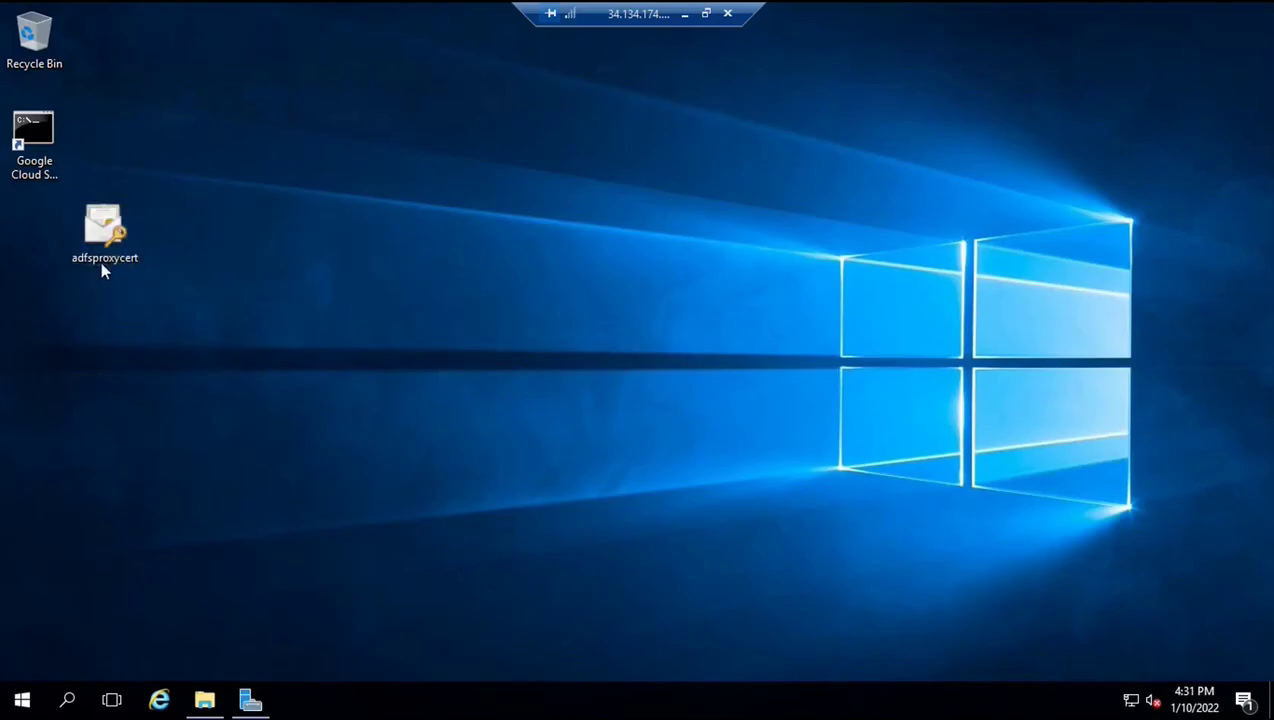
double_click(106, 232)
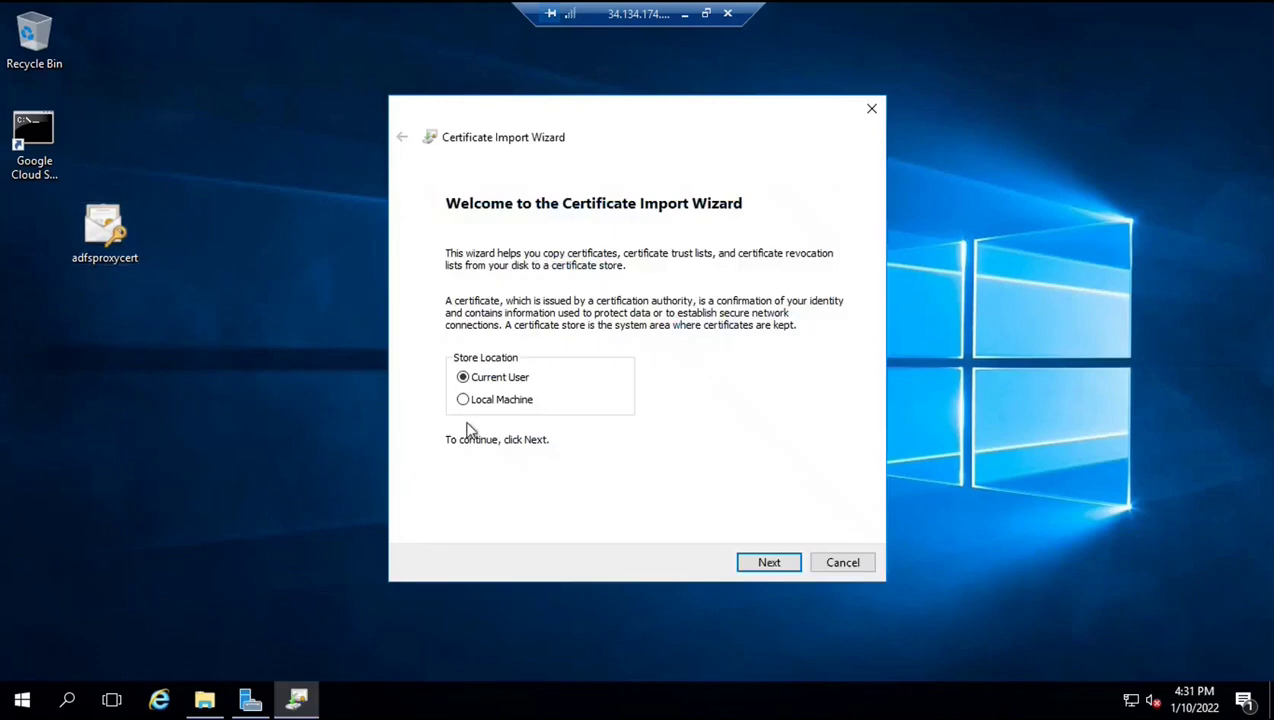
click(497, 401)
click(764, 563)
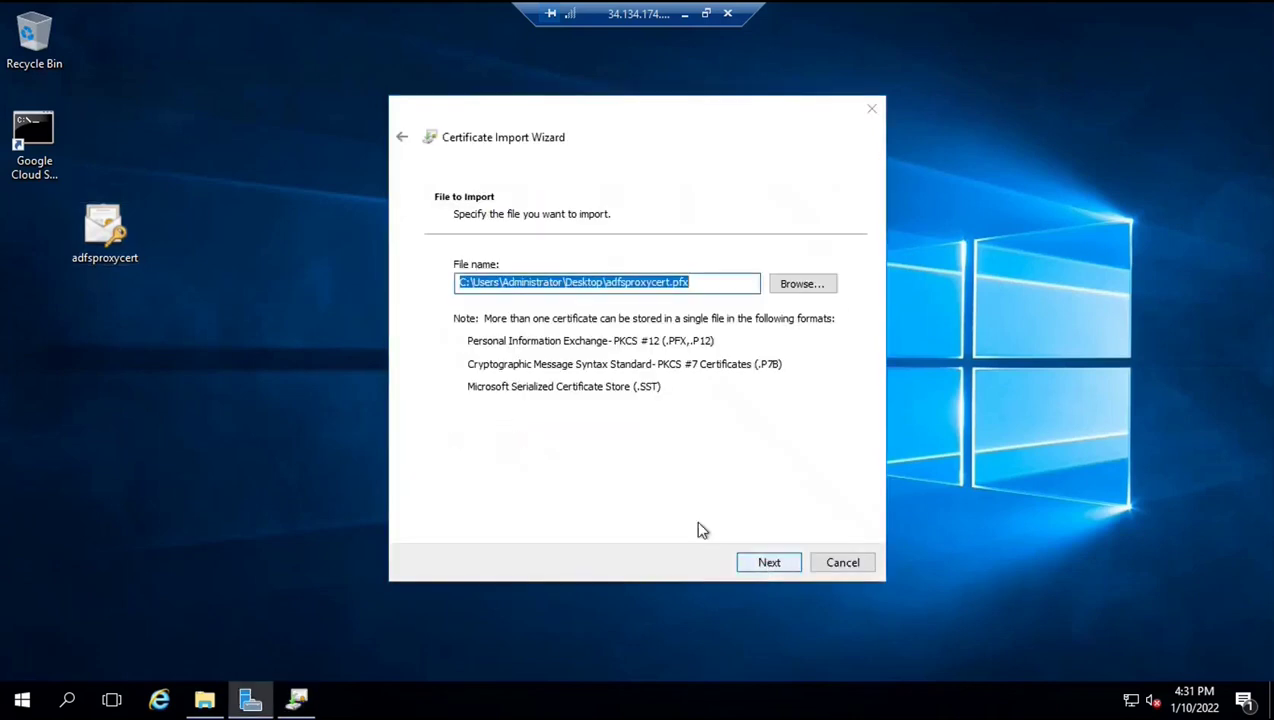
click(769, 563)
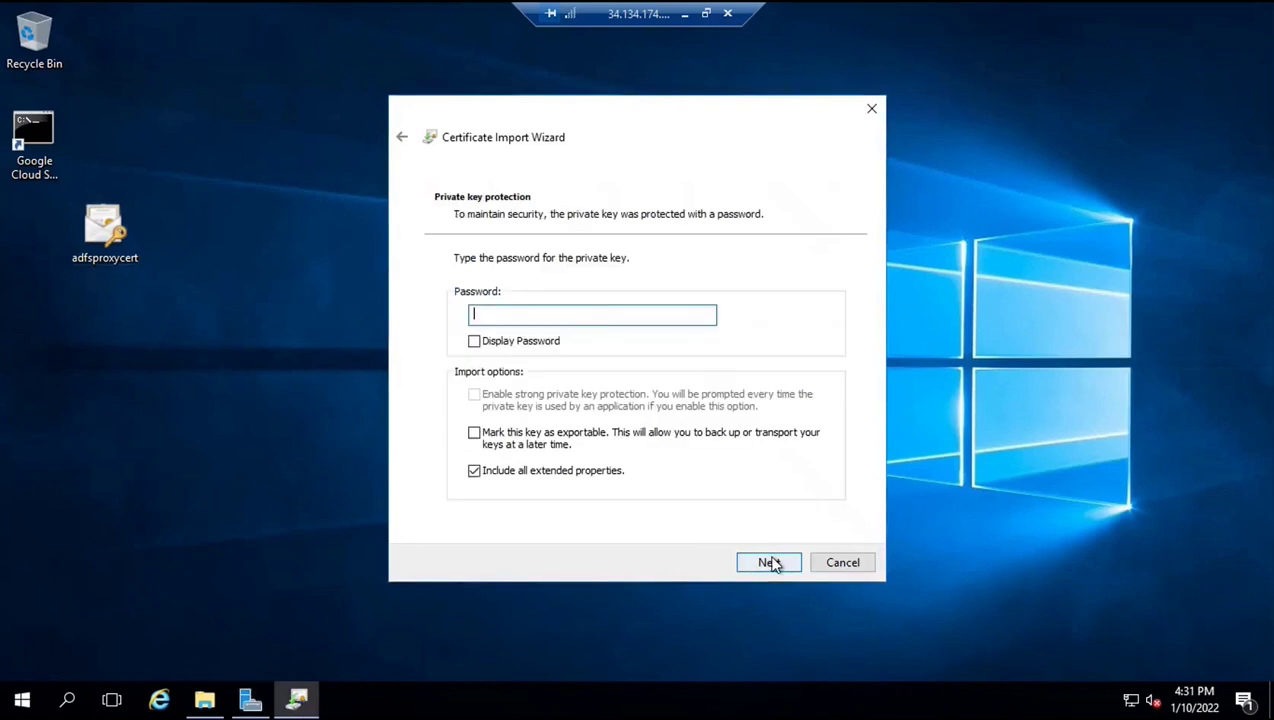
Enter the private key password and complete the import with the certificate store selected automatically.
text(P)
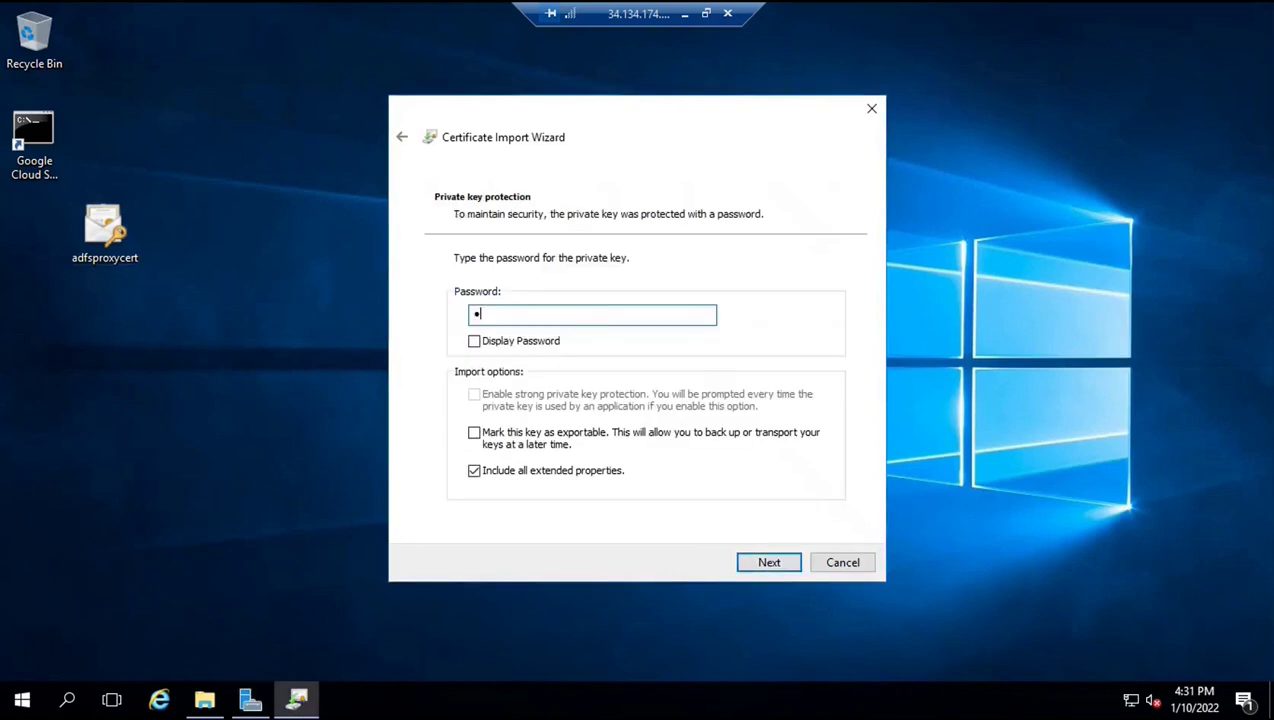
click(768, 563)
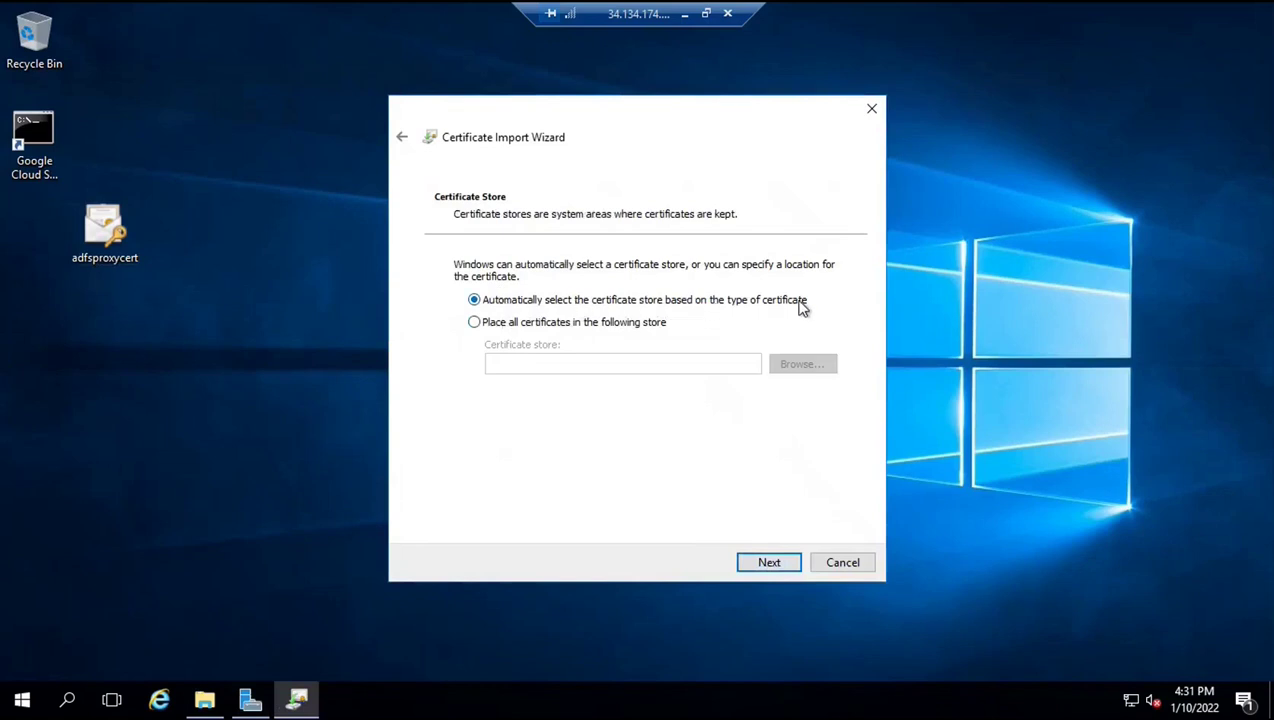
click(770, 563)
click(770, 563)
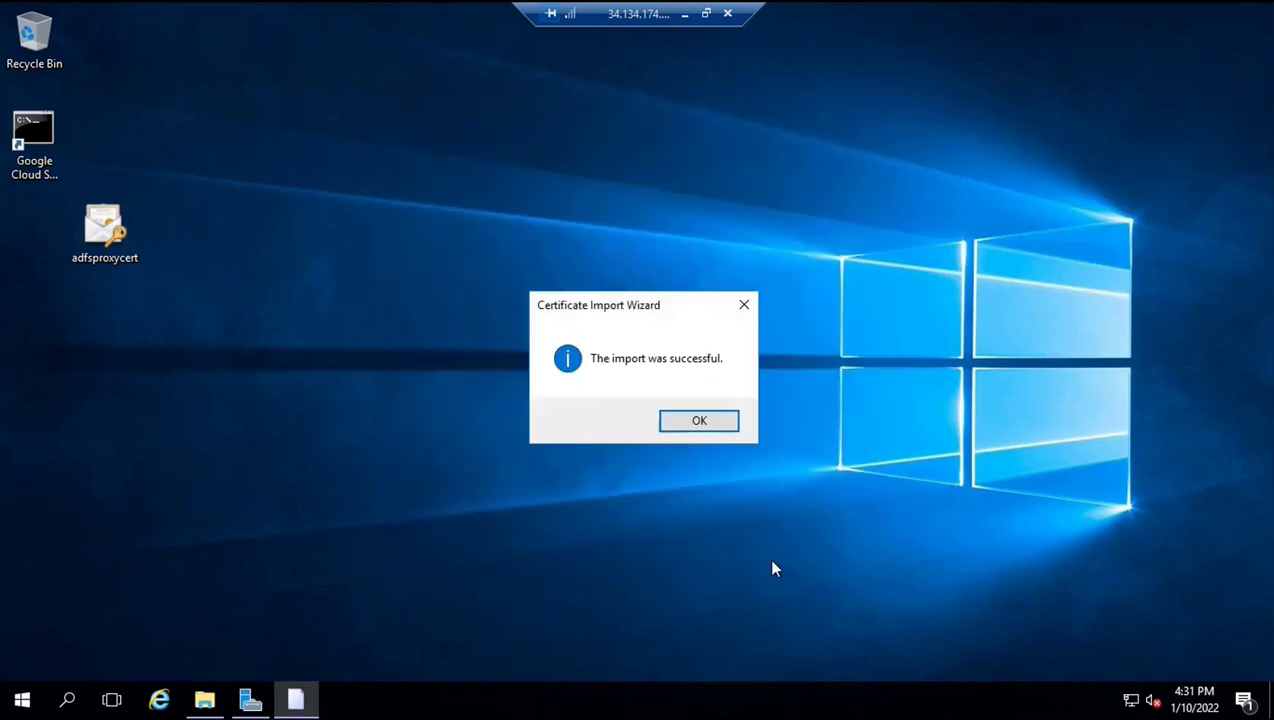
click(712, 424)
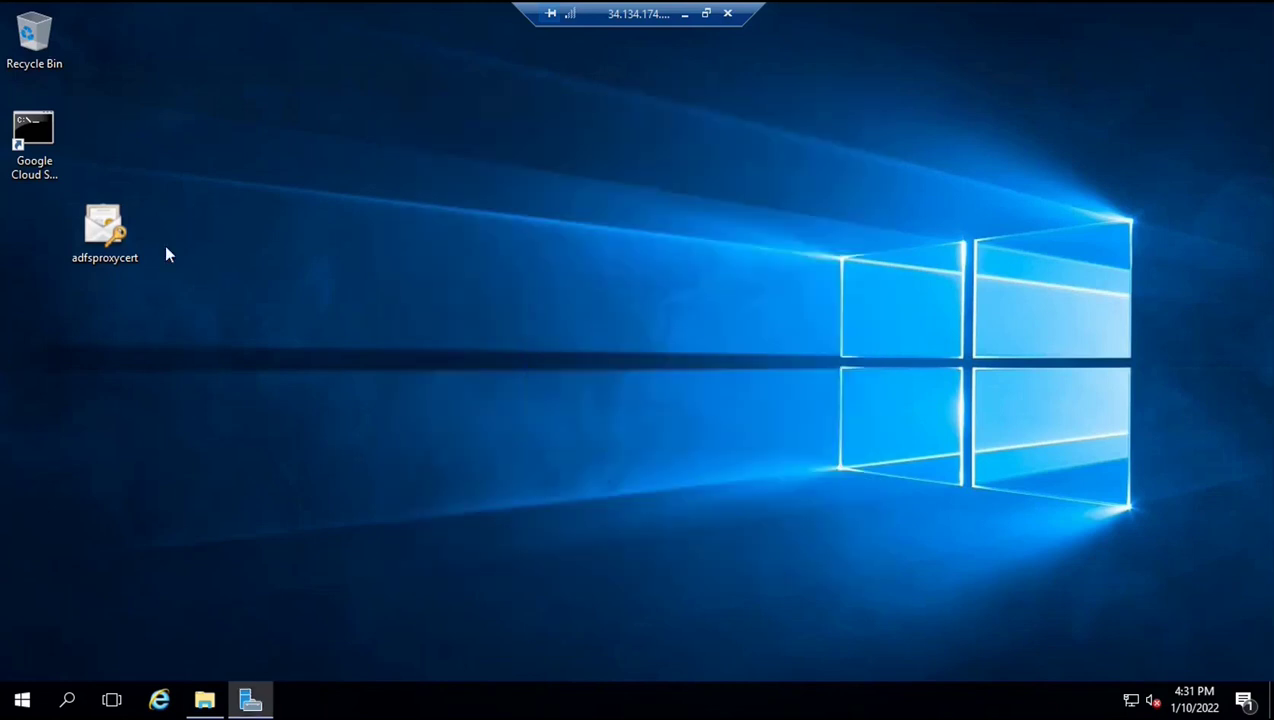
drag(112, 232, 42, 232)
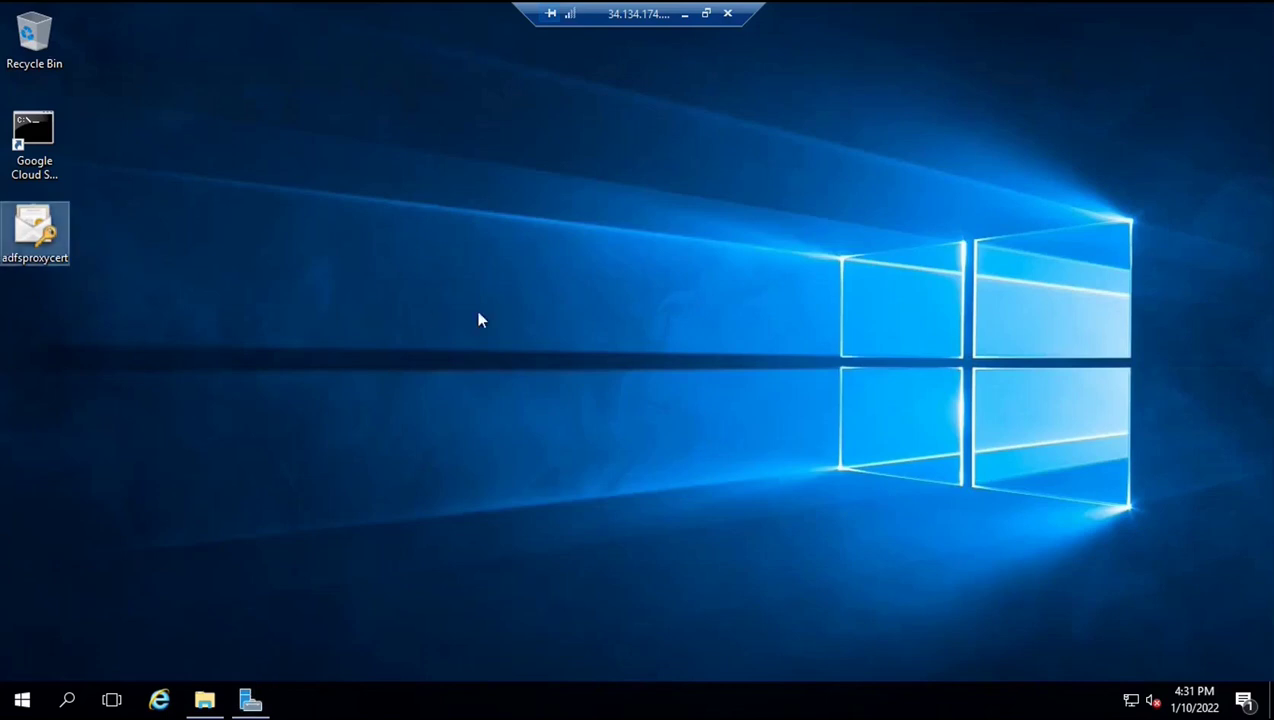
click(645, 357)
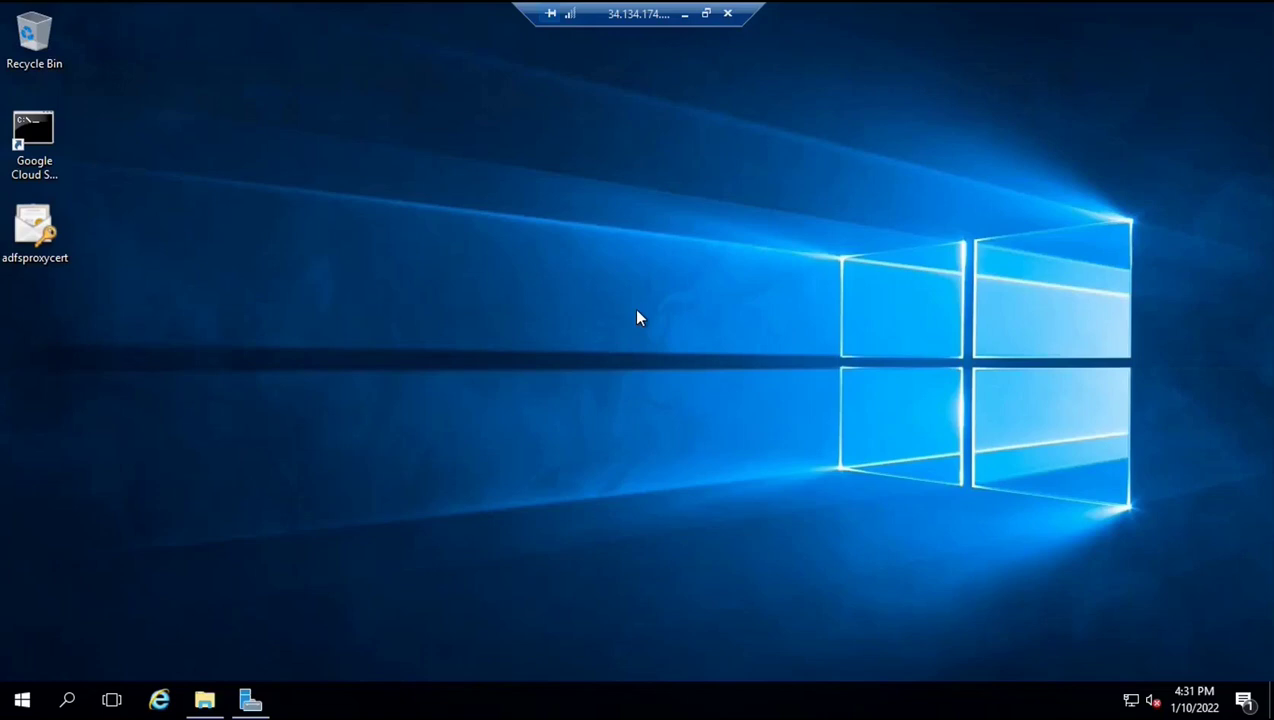
Ping adfs.office365concepts.com from a Command Prompt to test its name resolution.
key(super+r)
key(Return)
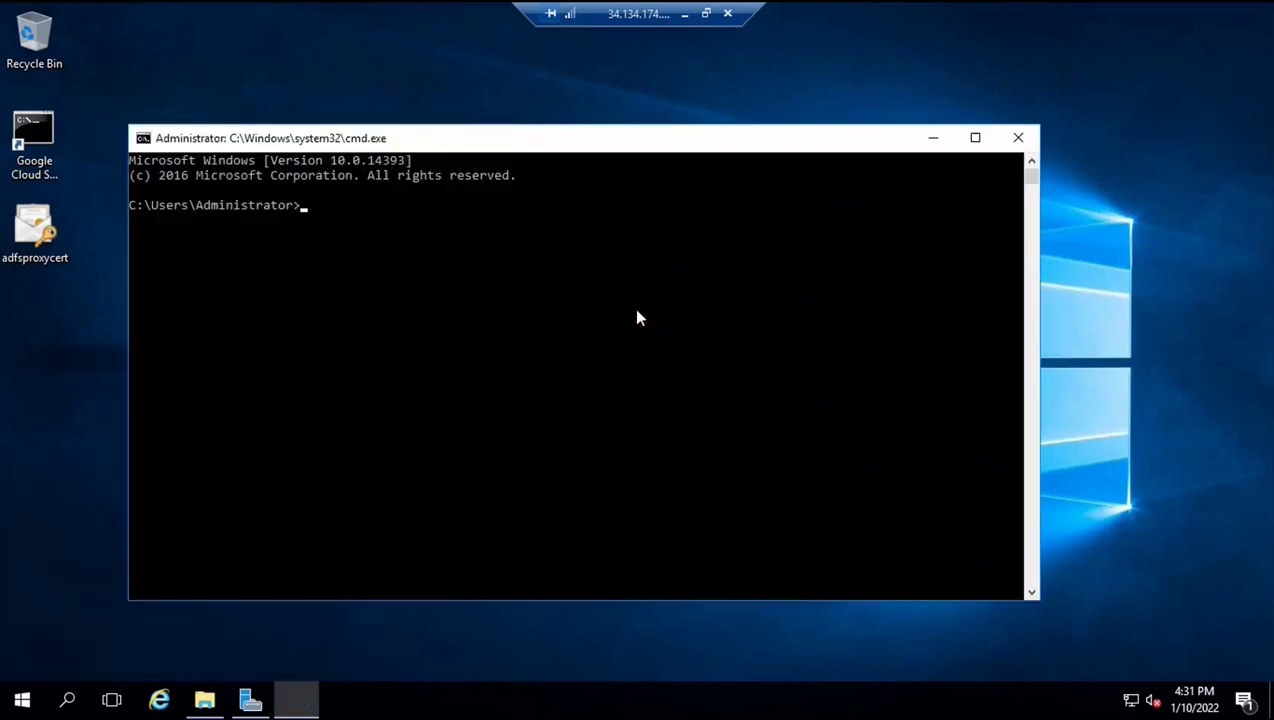
text(ping)
text(adfs.office365concepts.com)
key(Return)
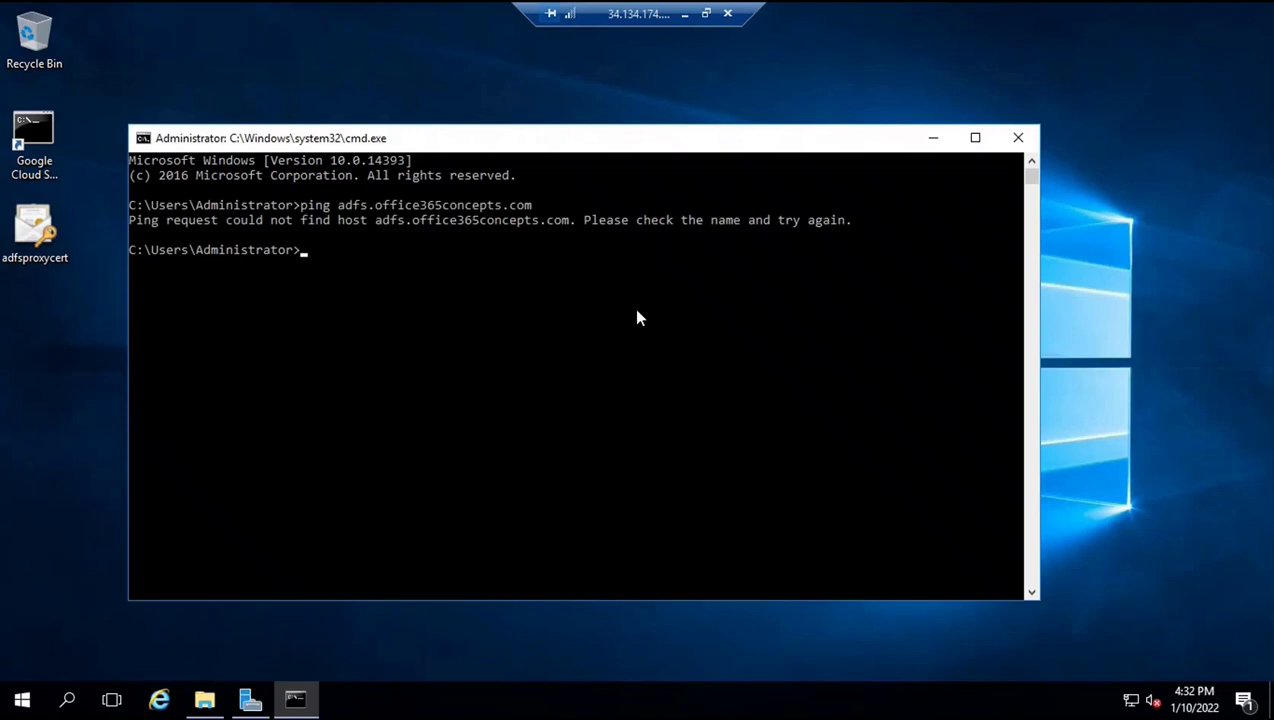
Review the recently used hosts file in Notepad and close it.
click(204, 699)
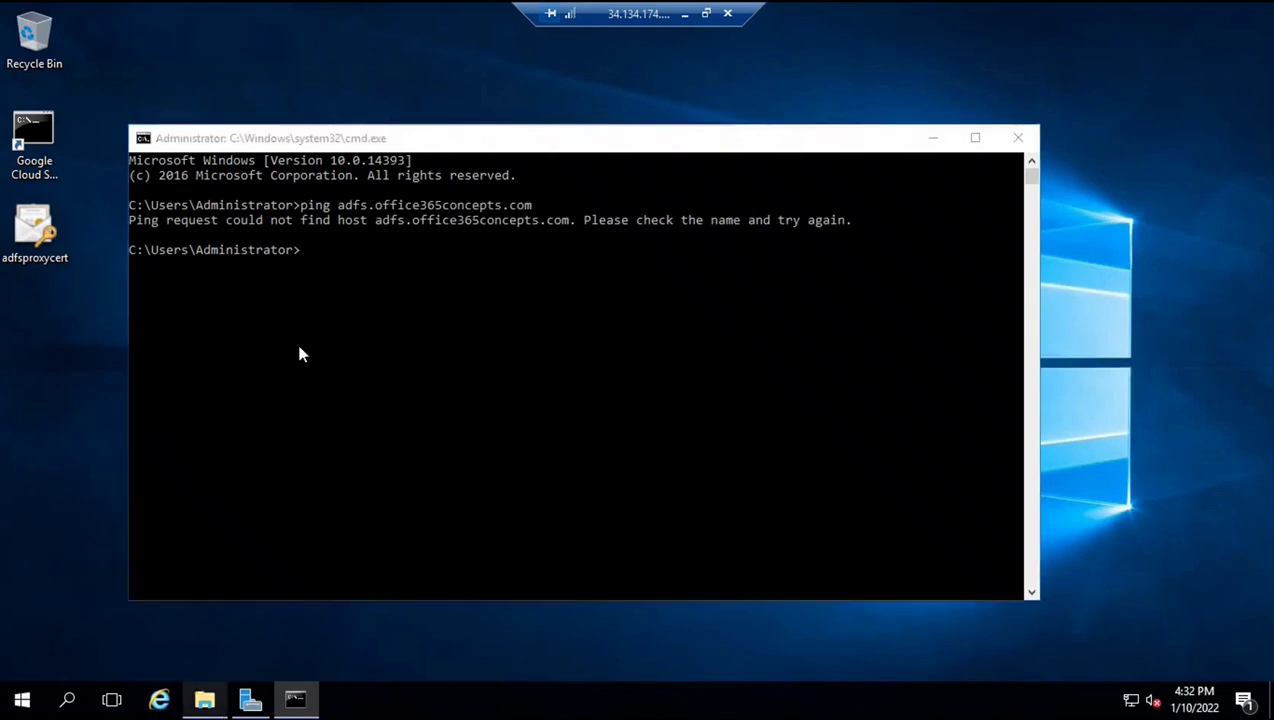
double_click(222, 231)
double_click(537, 310)
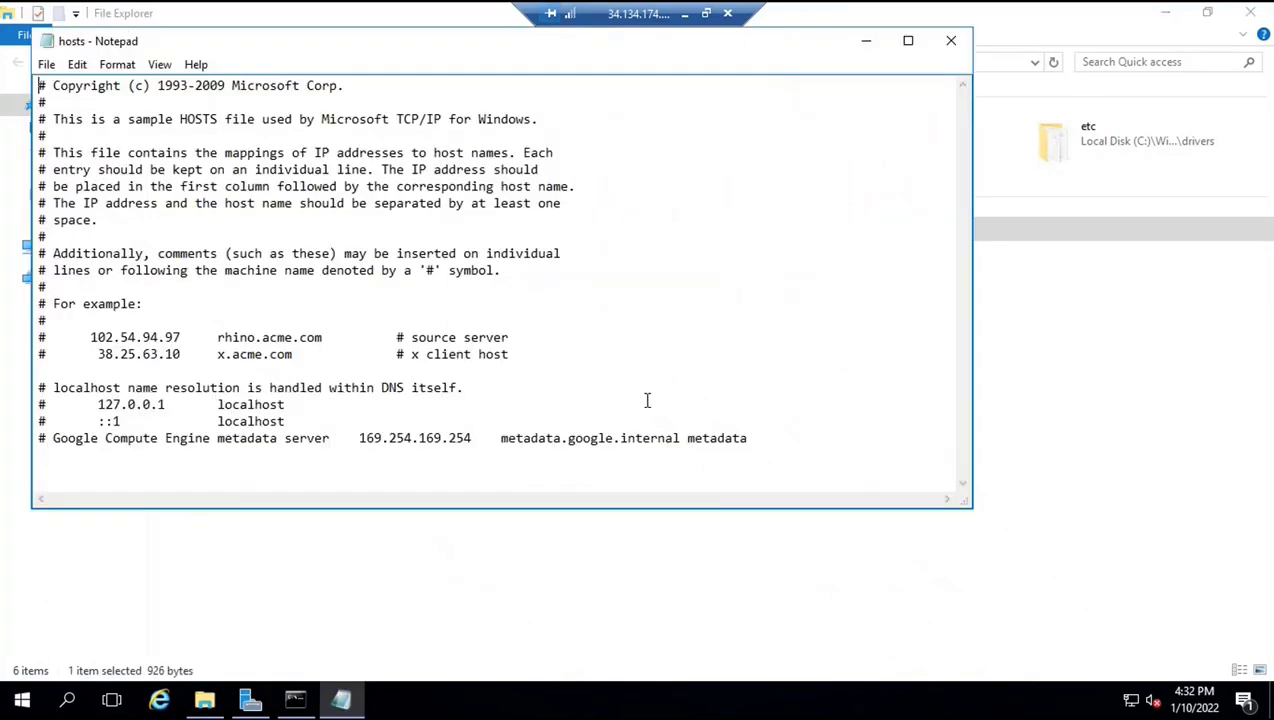
click(951, 41)
Browse to the C:\Windows\System32\drivers\etc folder in File Explorer.
click(58, 249)
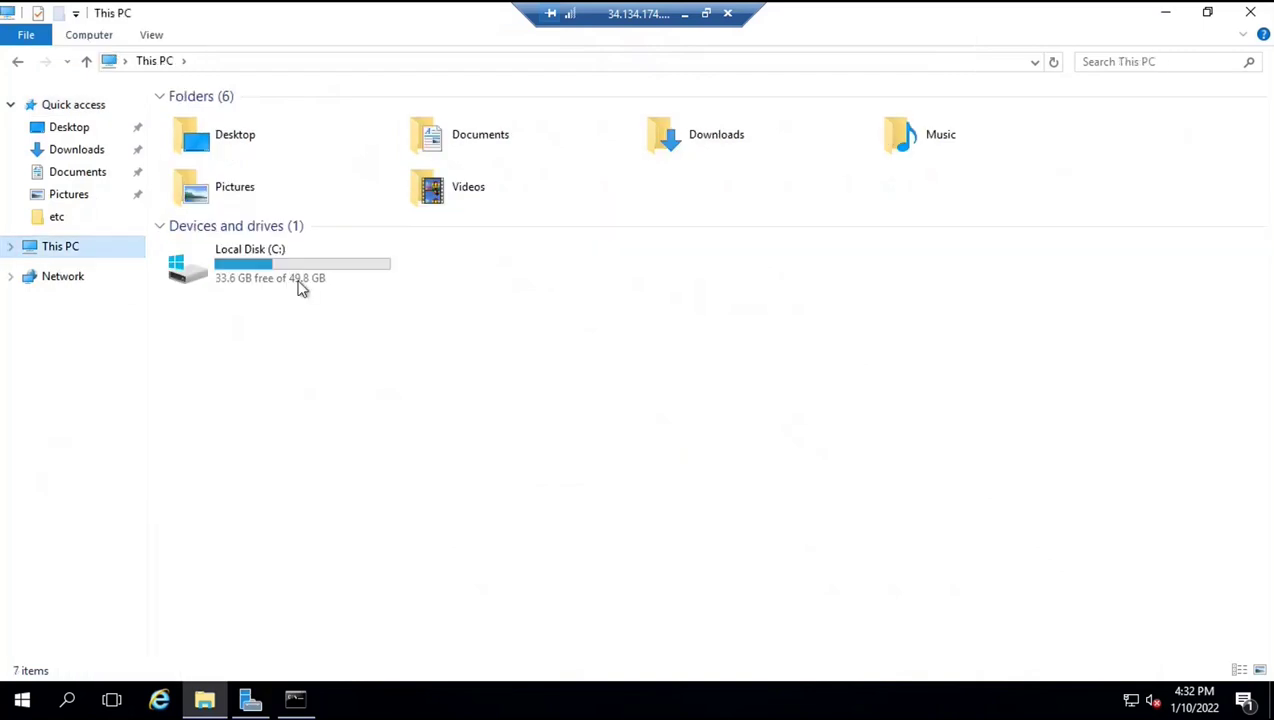
double_click(259, 276)
double_click(224, 199)
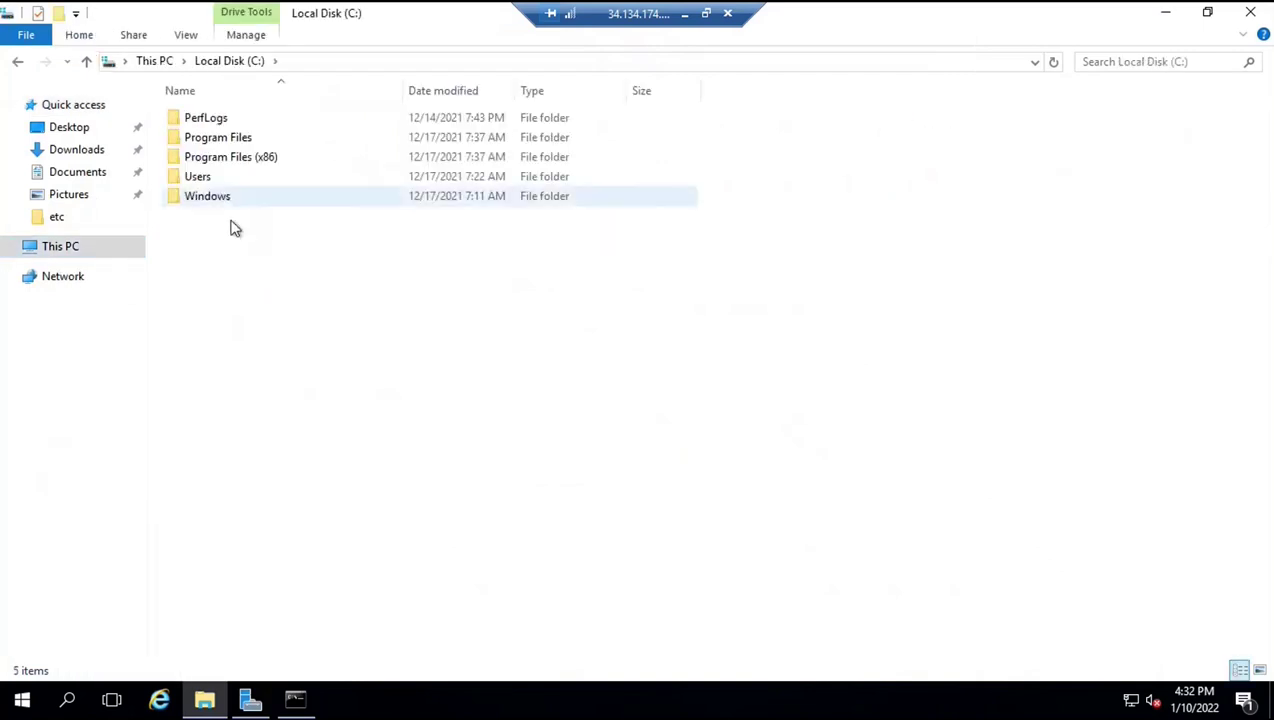
click(258, 420)
text(sys)
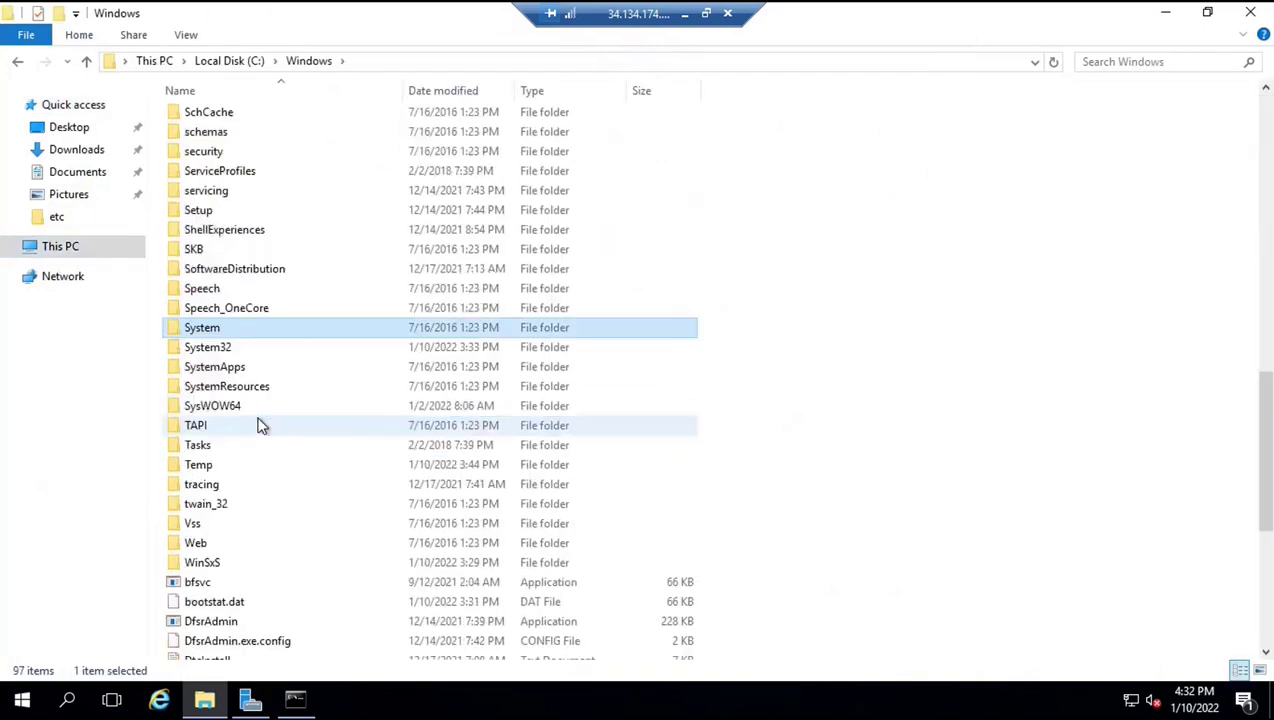
double_click(210, 349)
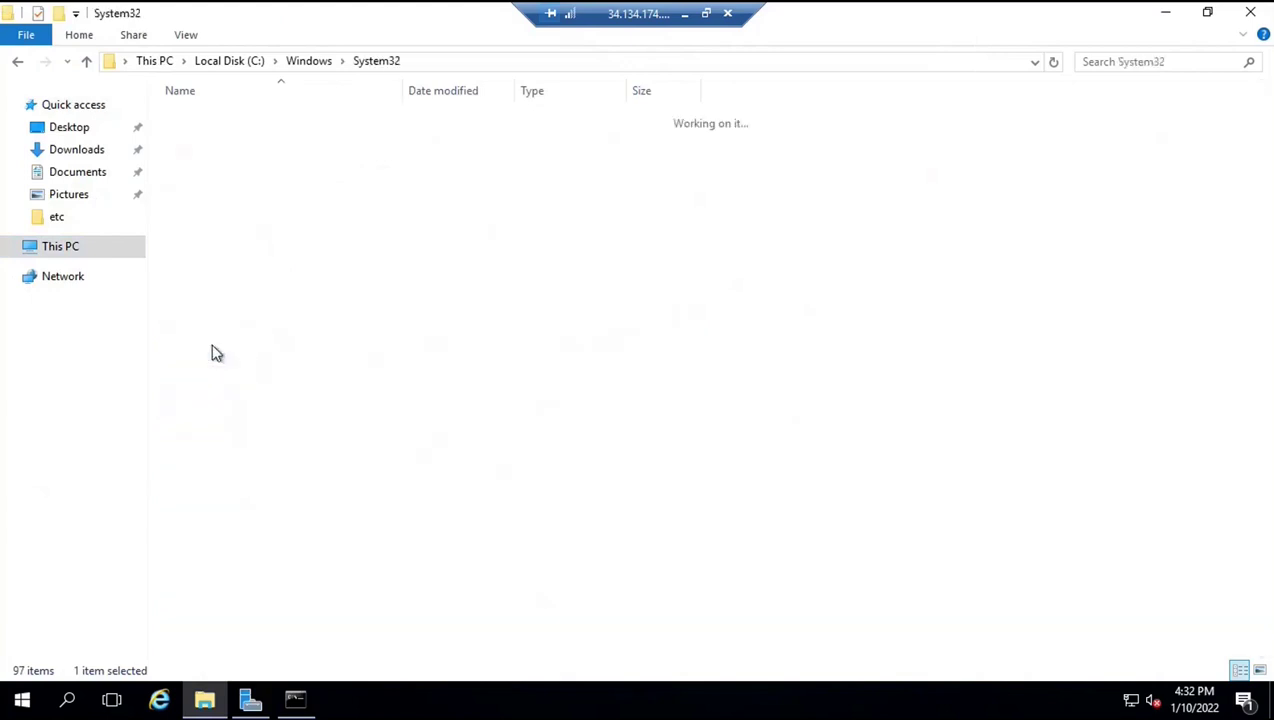
click(212, 354)
text(dri)
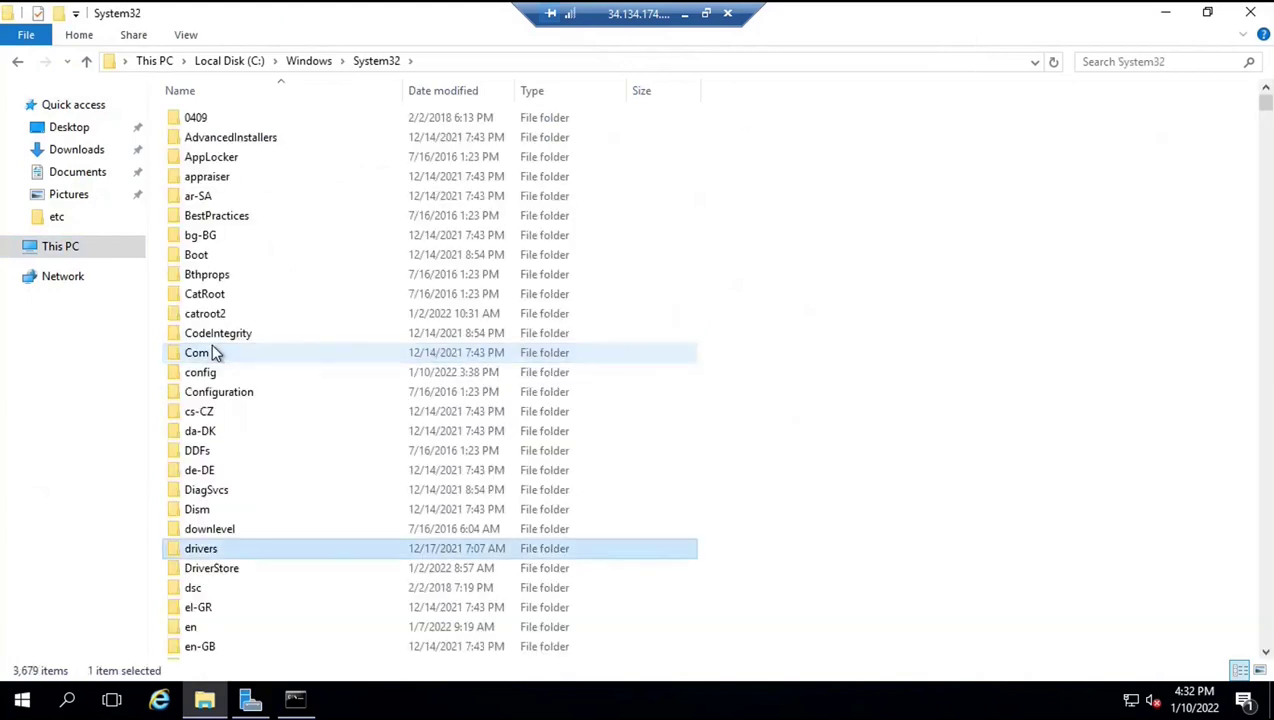
double_click(178, 548)
double_click(193, 140)
Open the hosts file from the etc folder in Notepad.
click(198, 119)
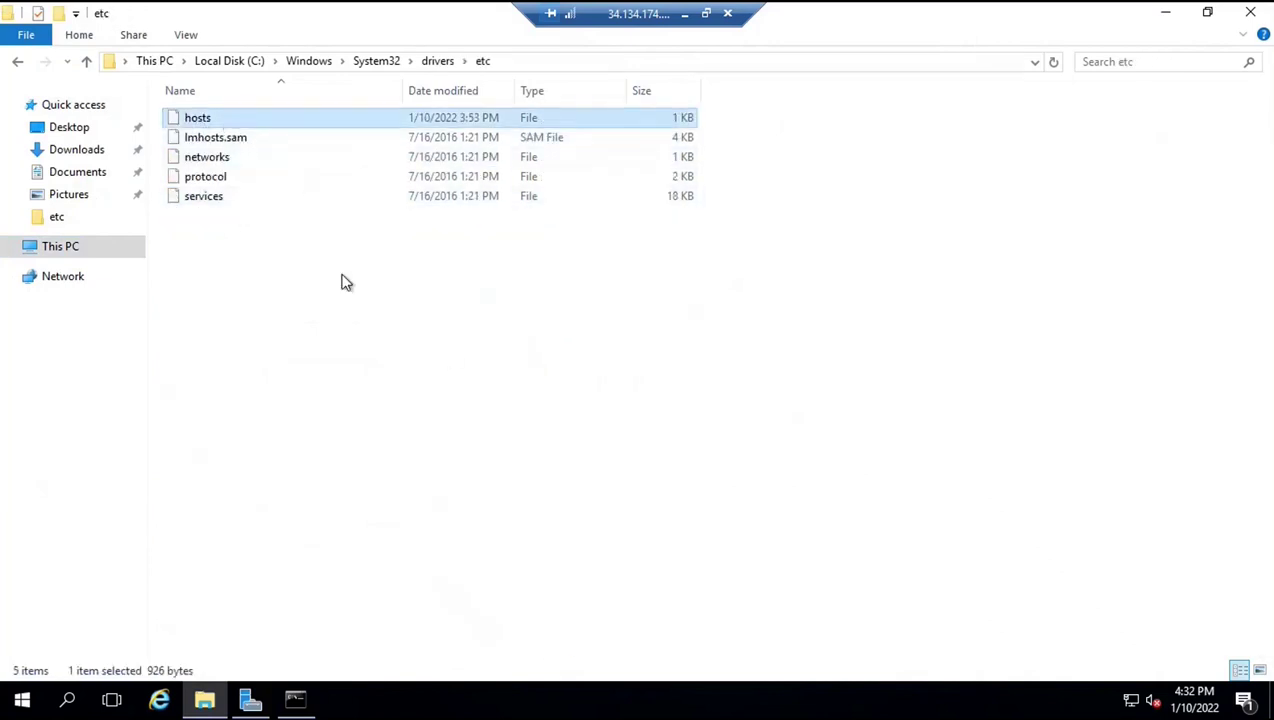
key(Return)
double_click(557, 302)
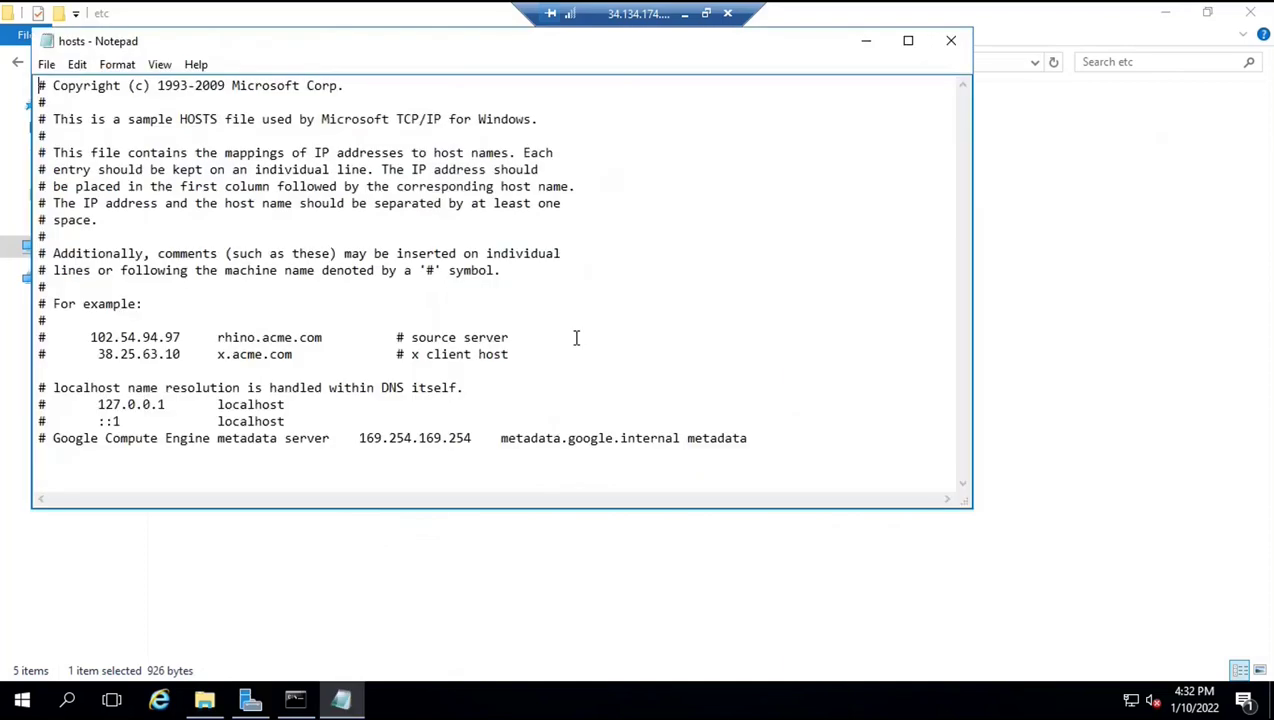
Add a hosts entry mapping 10.128.0.5 to adfs.office365concepts.com below the existing lines, then save and close the file.
click(332, 471)
text(10.128.0.5)
key(Tab)
text(adfs)
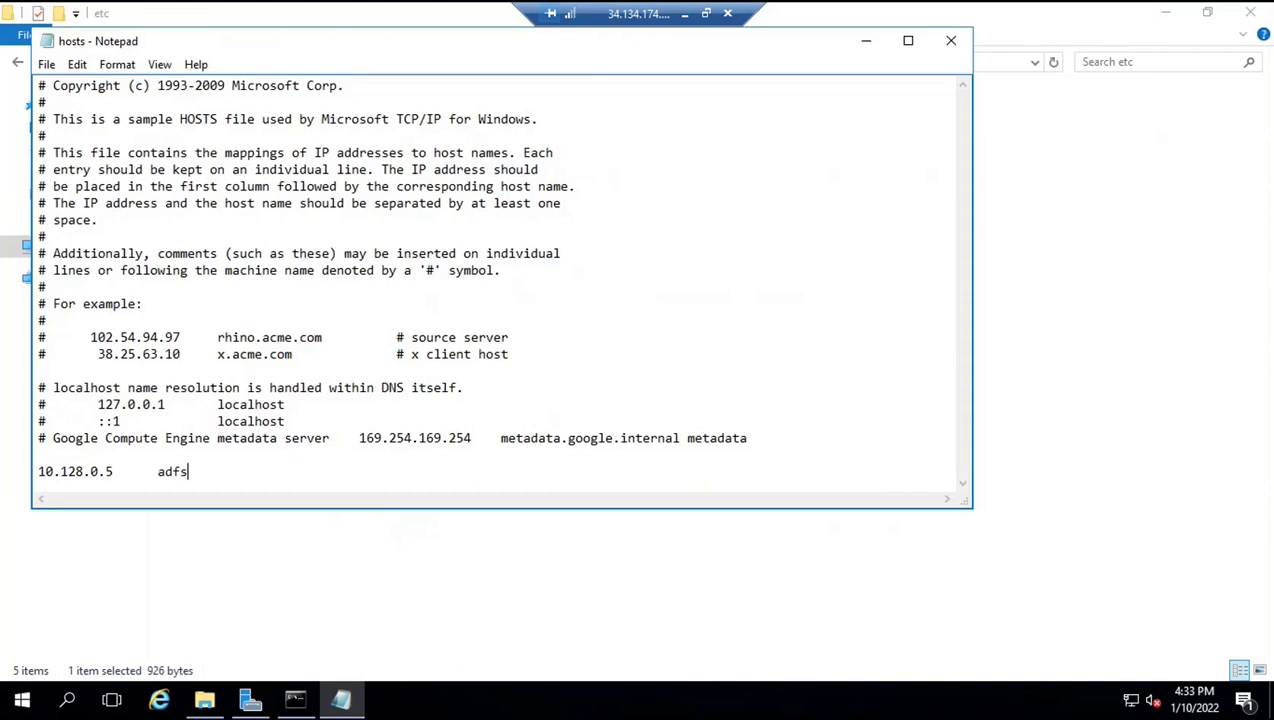
text(.office365conc)
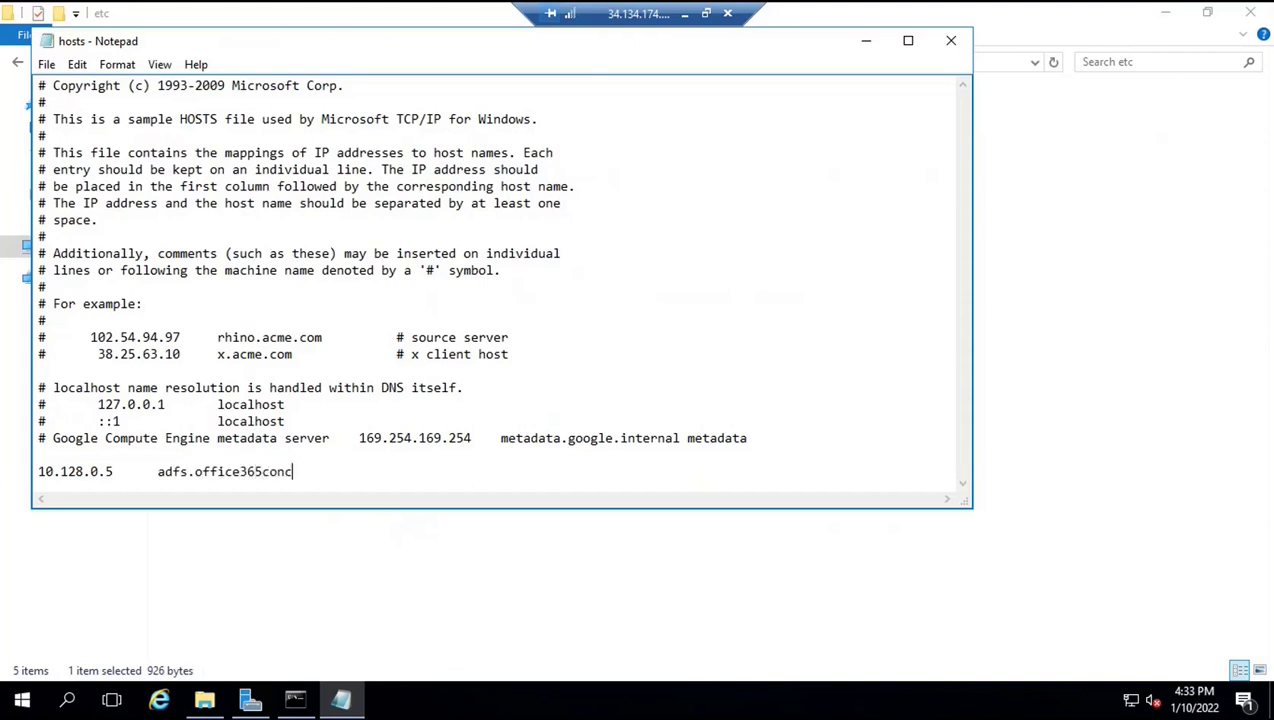
text(epts.com)
key(alt+f)
key(s)
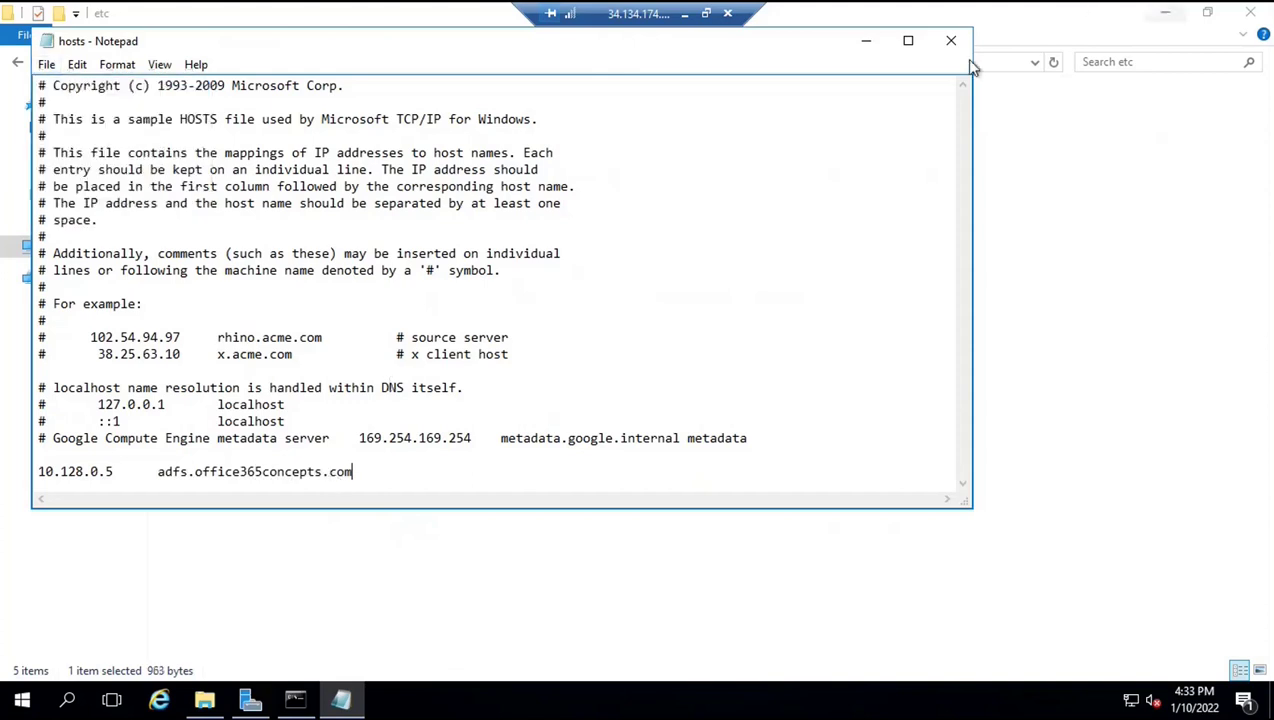
click(951, 42)
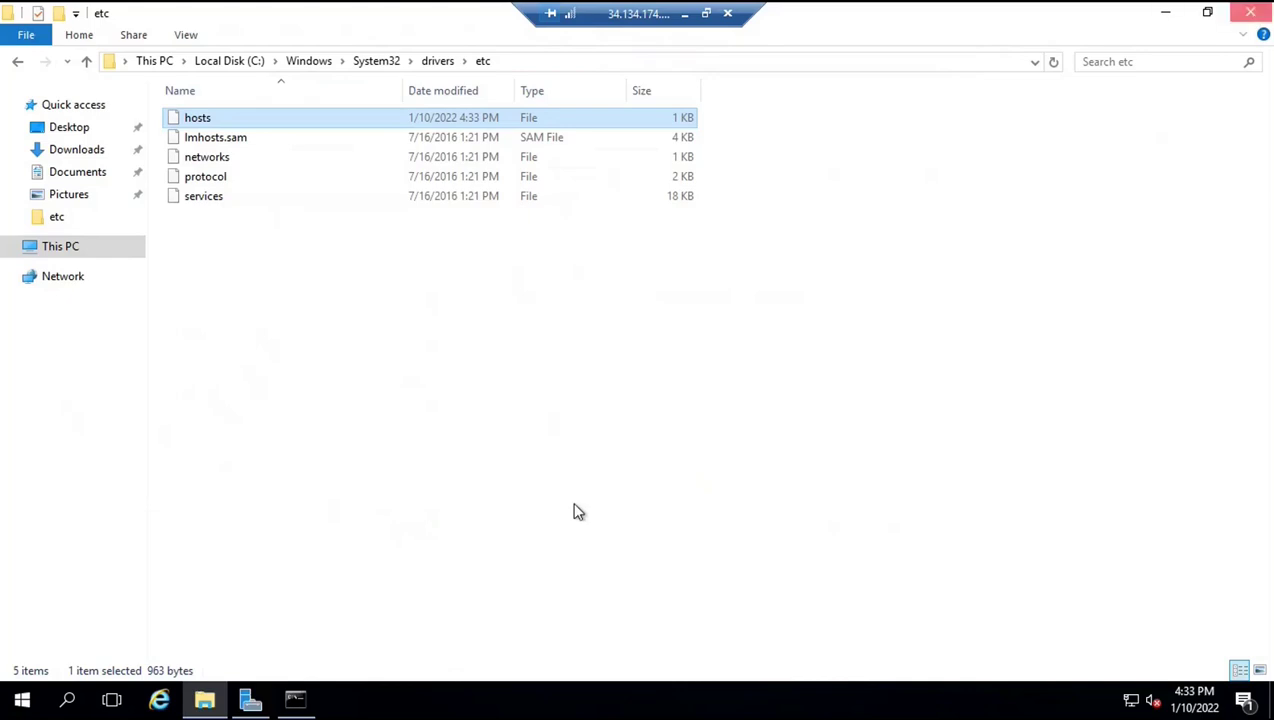
Close the folder window and repeat the ping of adfs.office365concepts.com in the Command Prompt to check name resolution.
key(alt+F4)
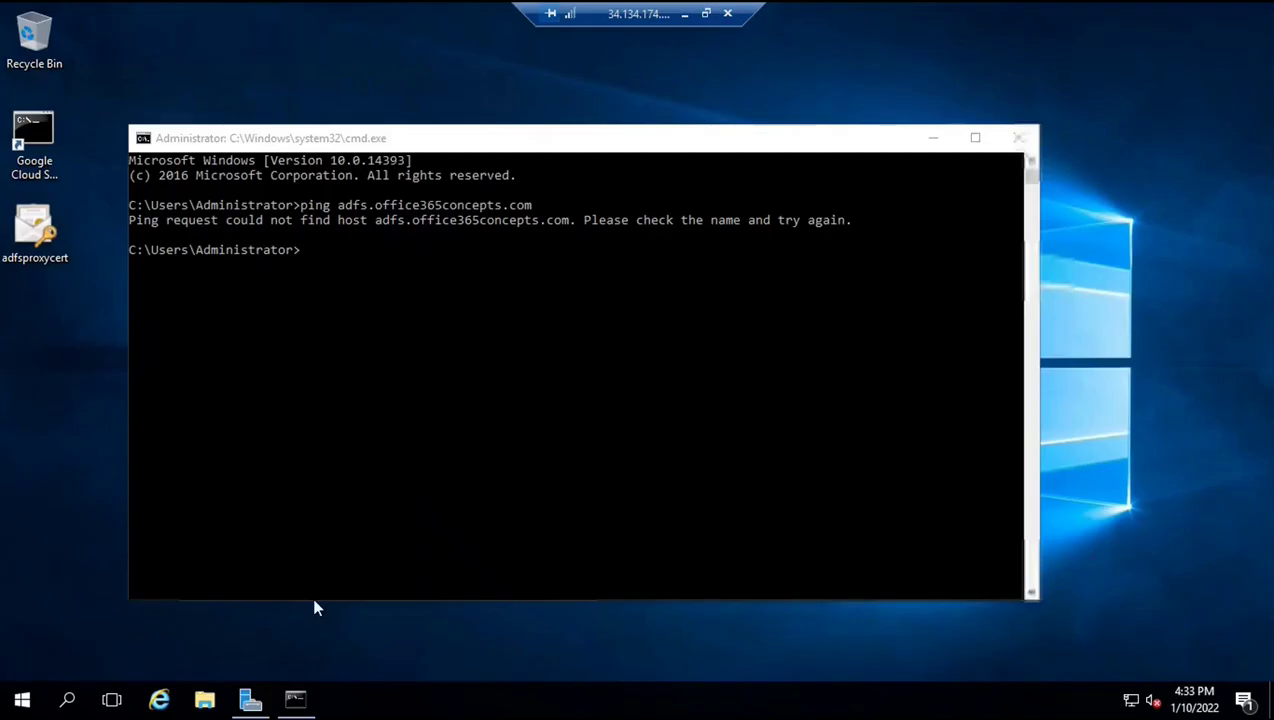
click(322, 303)
key(Up)
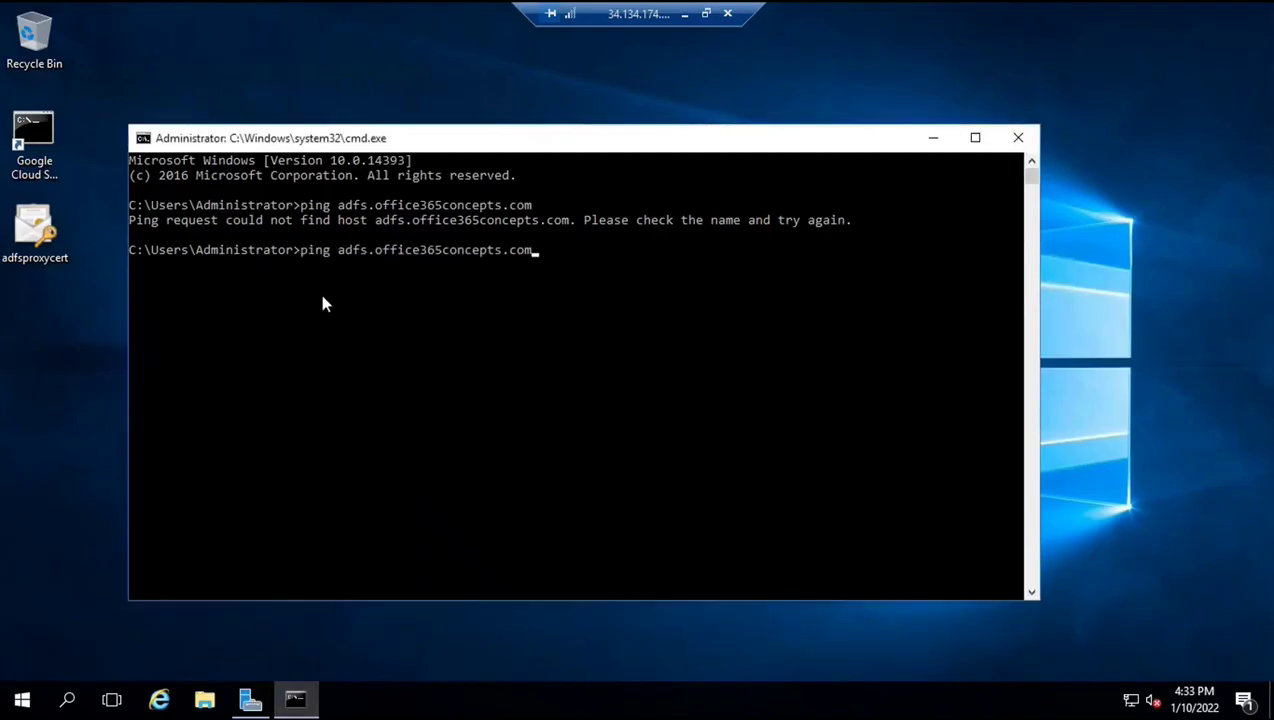
key(Return)
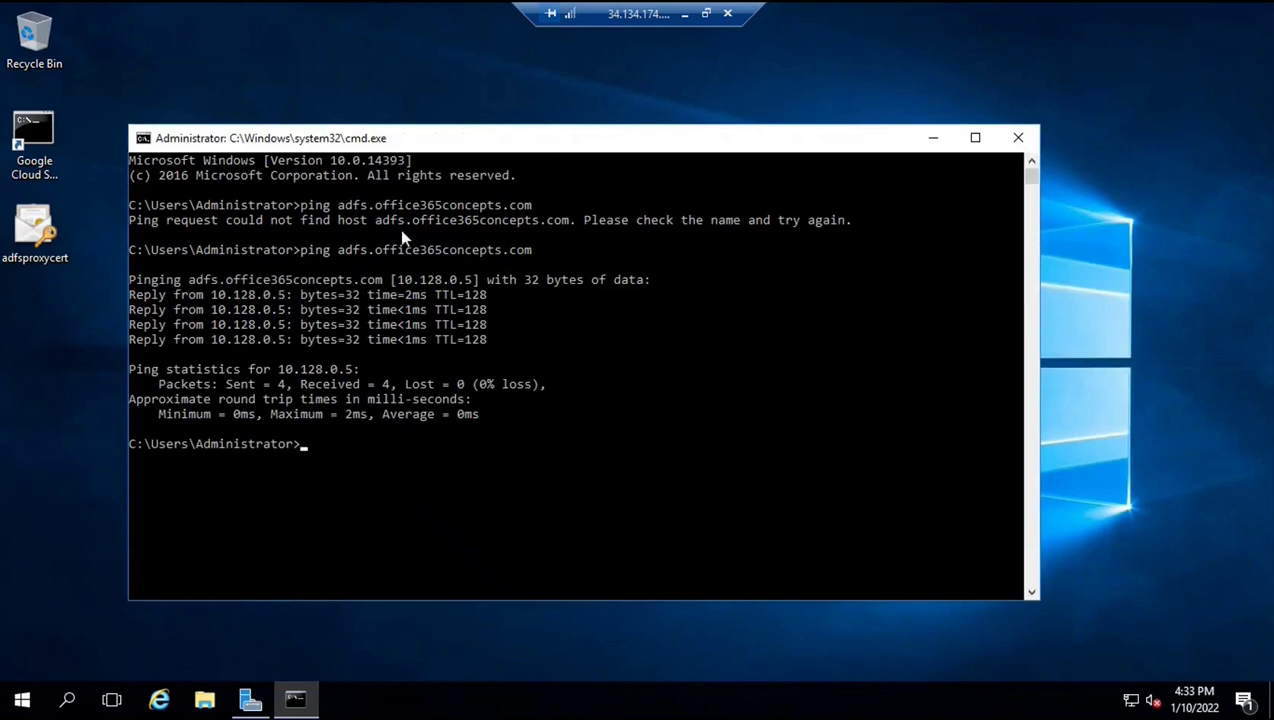
drag(339, 252, 530, 260)
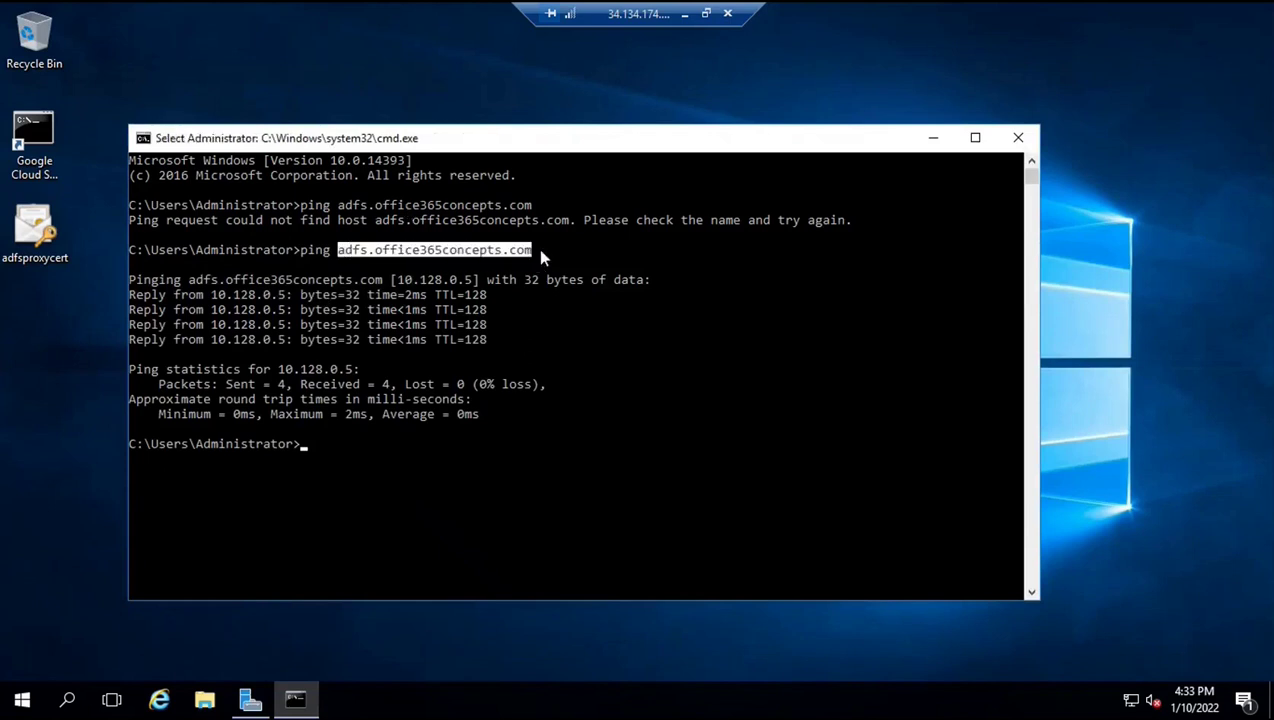
click(536, 251)
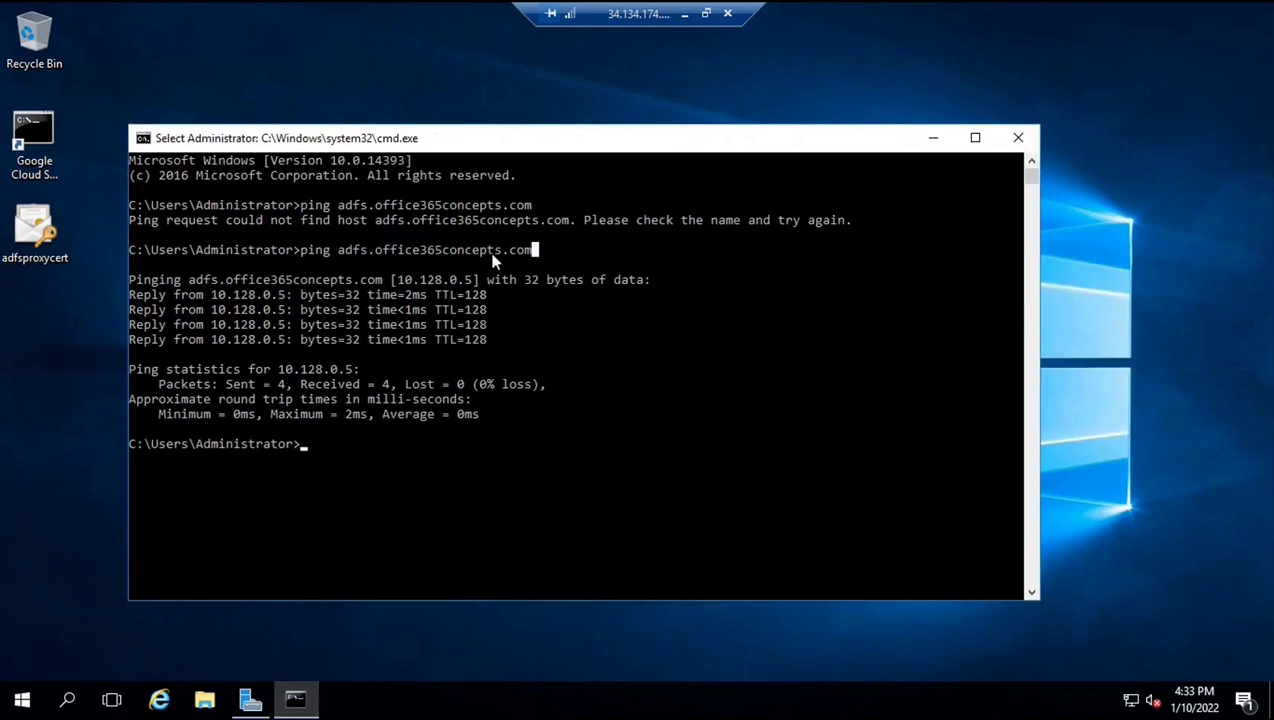
drag(340, 251, 548, 260)
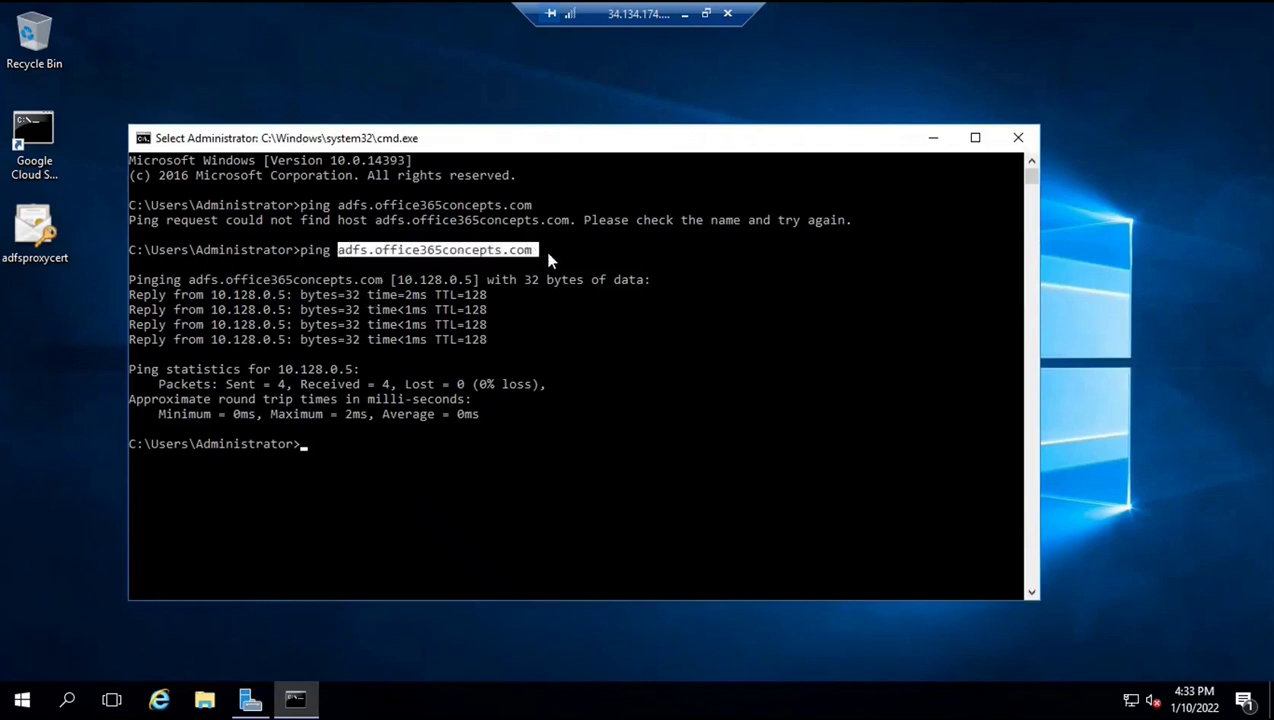
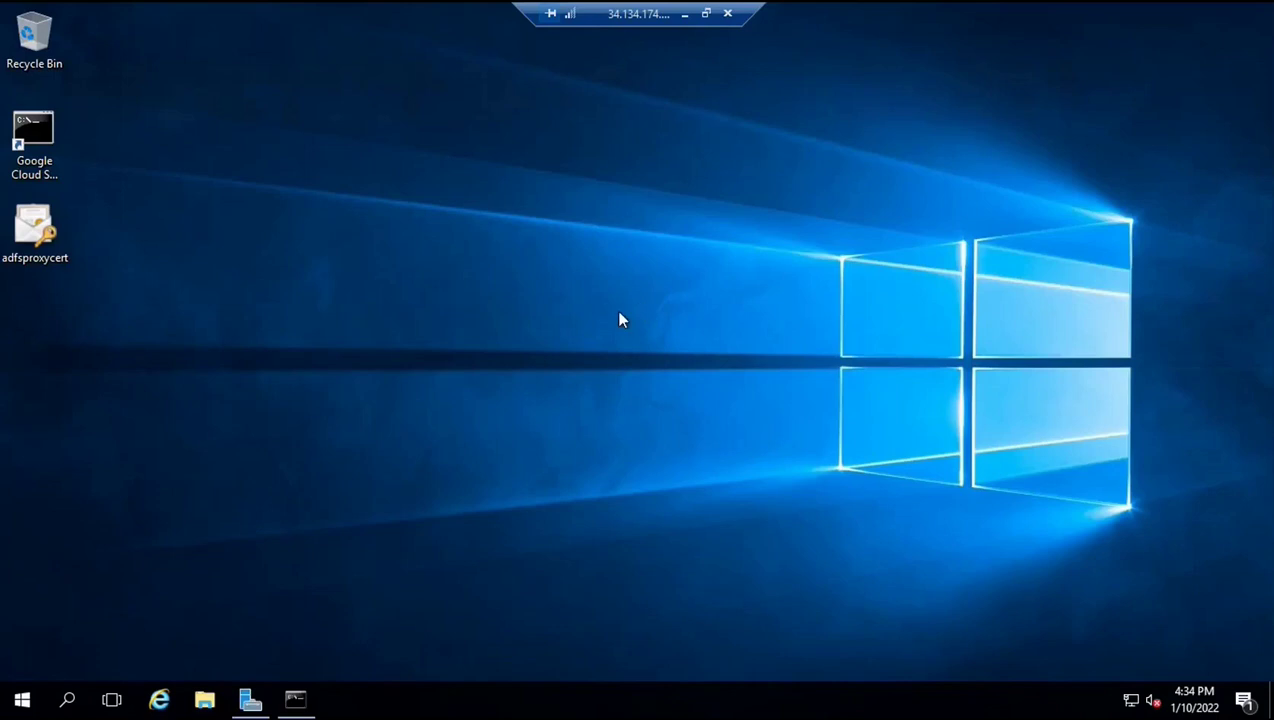
Start adding roles and features in Server Manager with the default installation type and server, and select the Remote Access role.
click(250, 699)
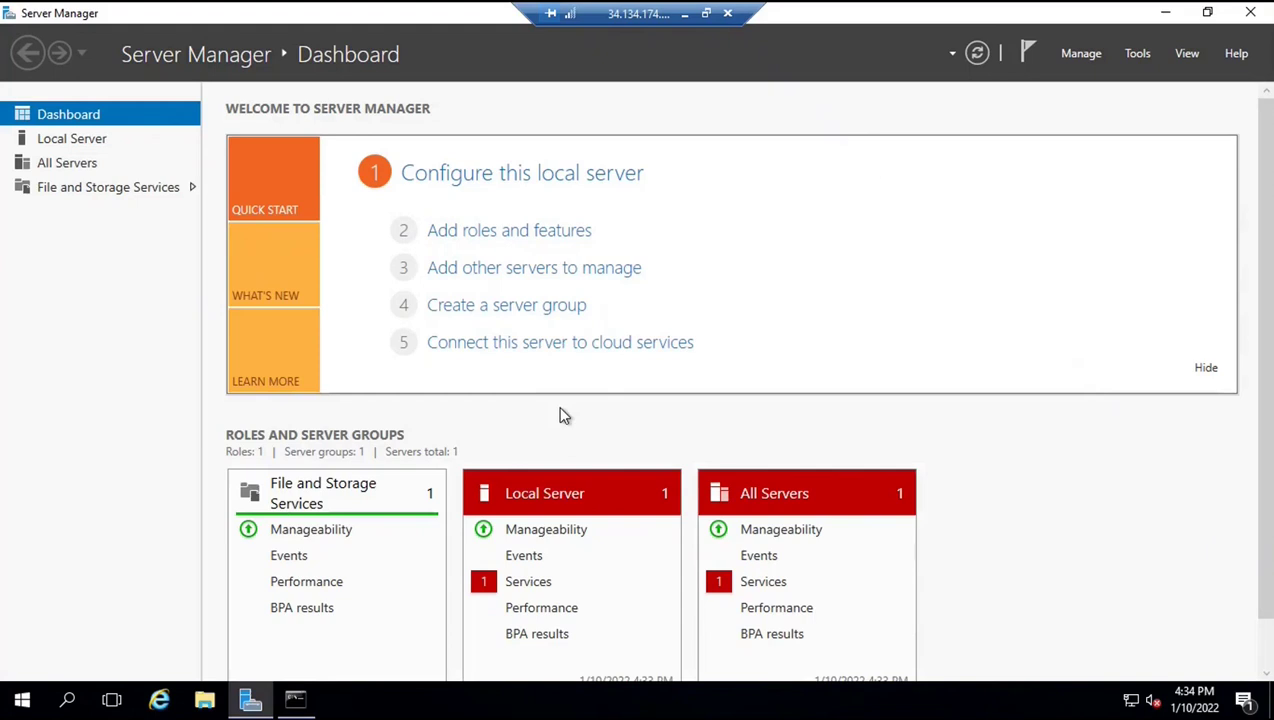
click(503, 232)
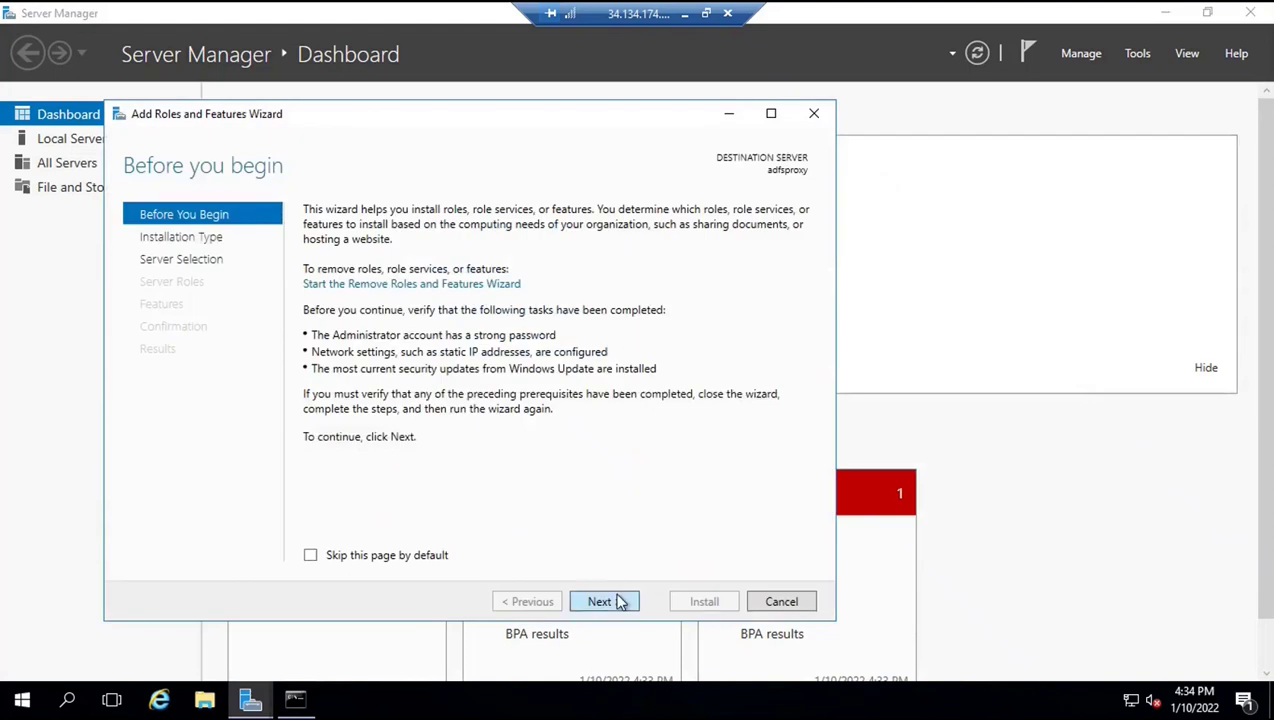
click(603, 601)
click(618, 602)
click(614, 603)
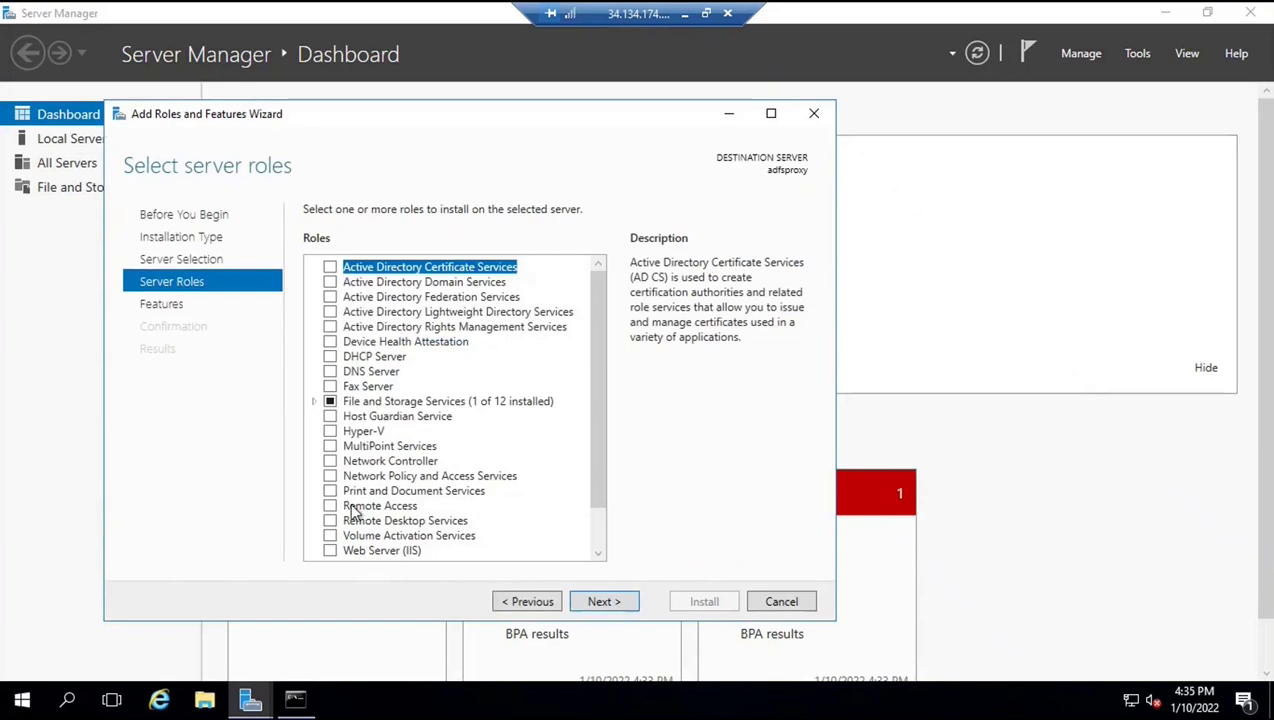
click(331, 506)
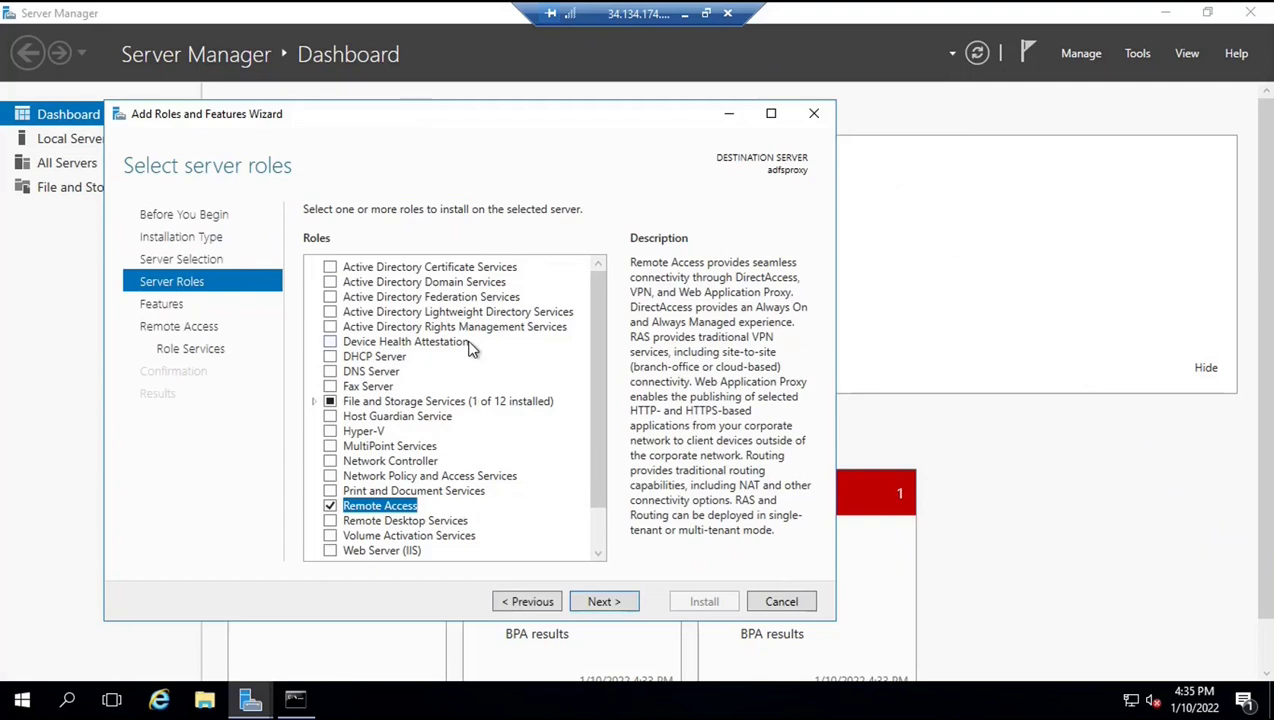
Add the Web Application Proxy role service with its required management features and install it.
click(603, 602)
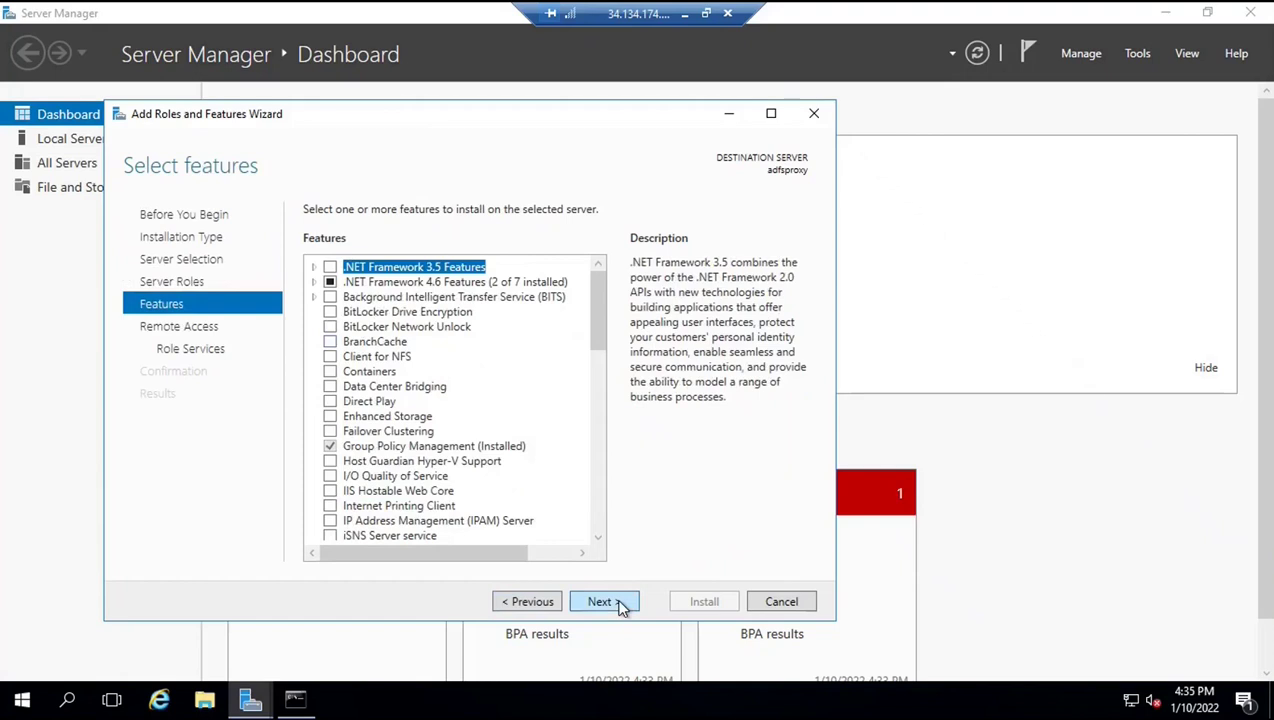
click(620, 604)
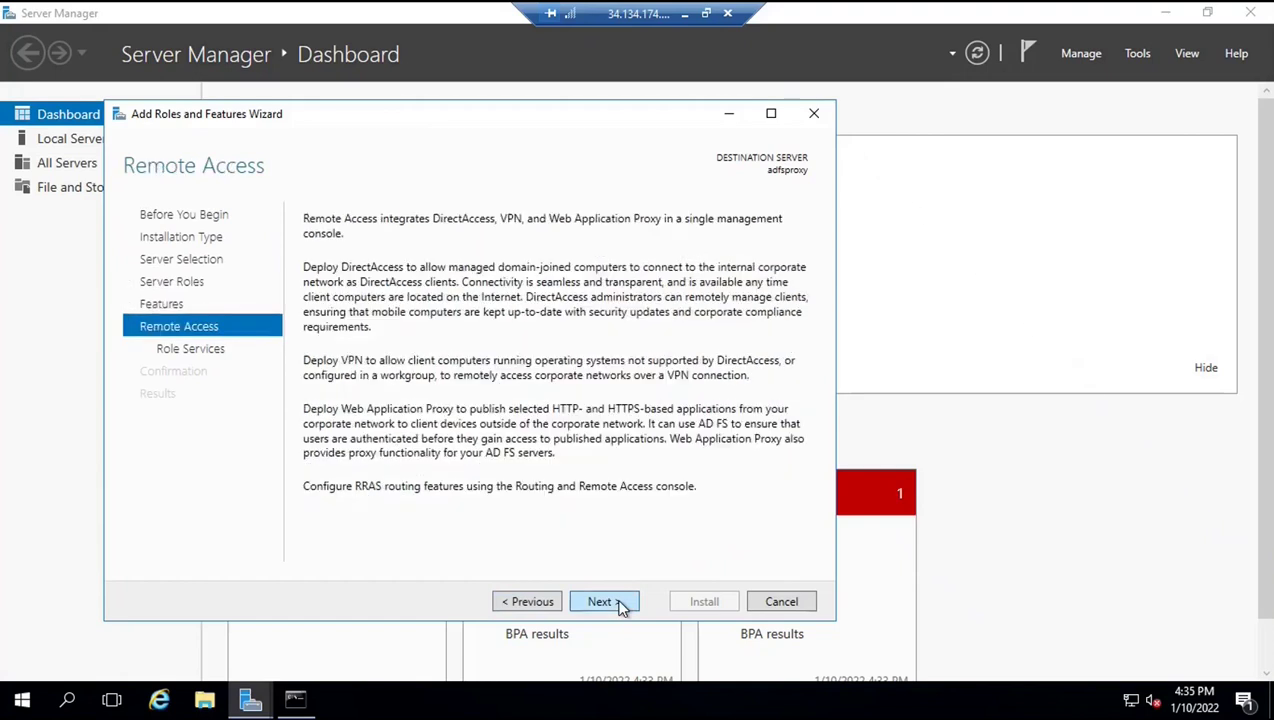
click(602, 602)
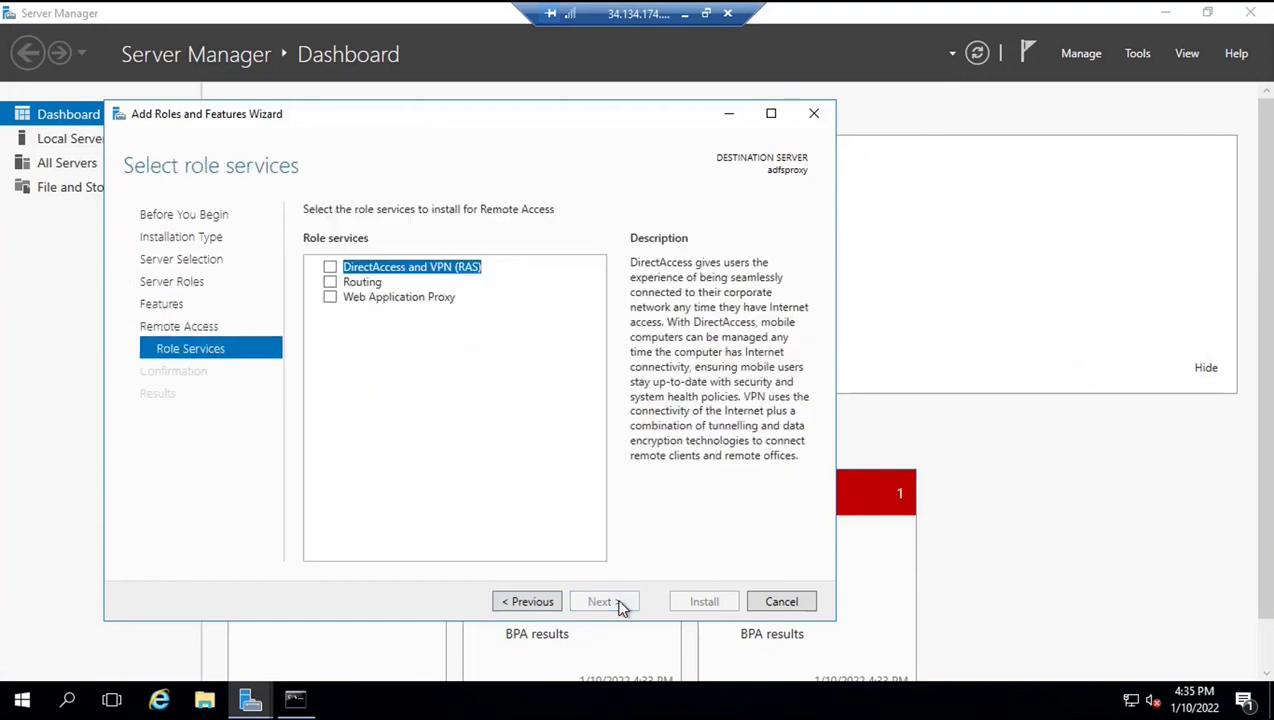
click(330, 298)
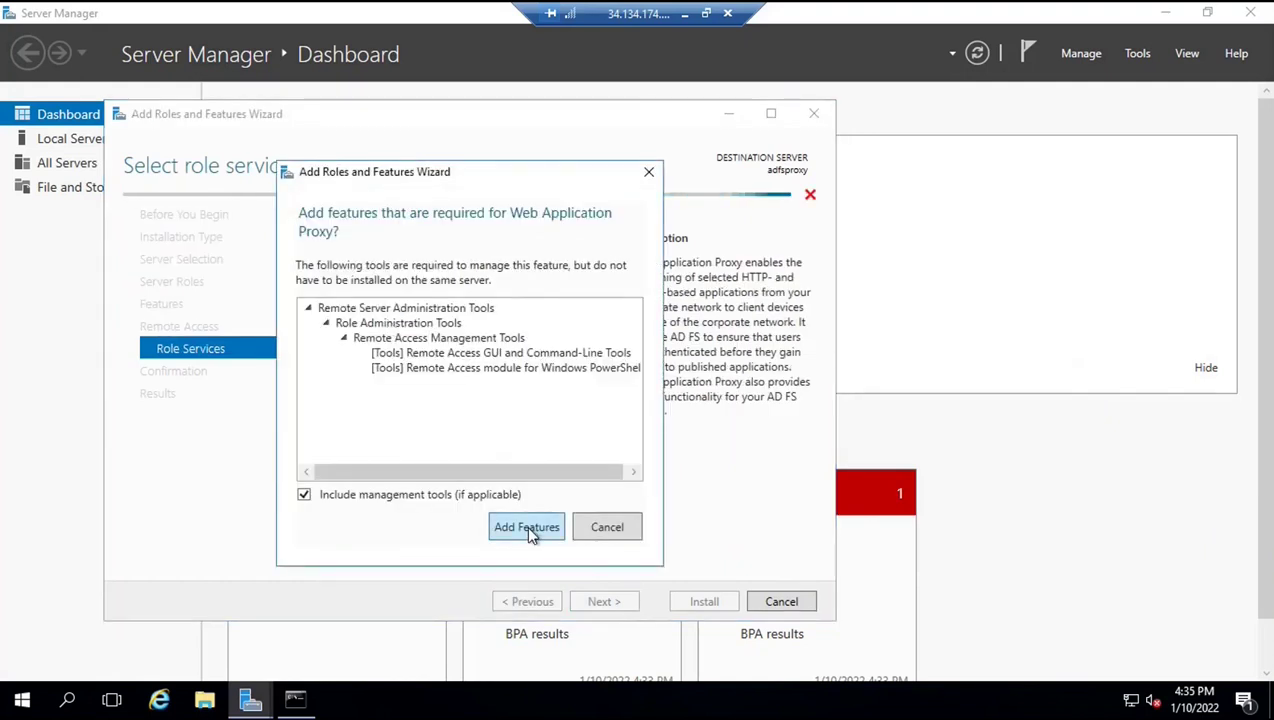
click(527, 527)
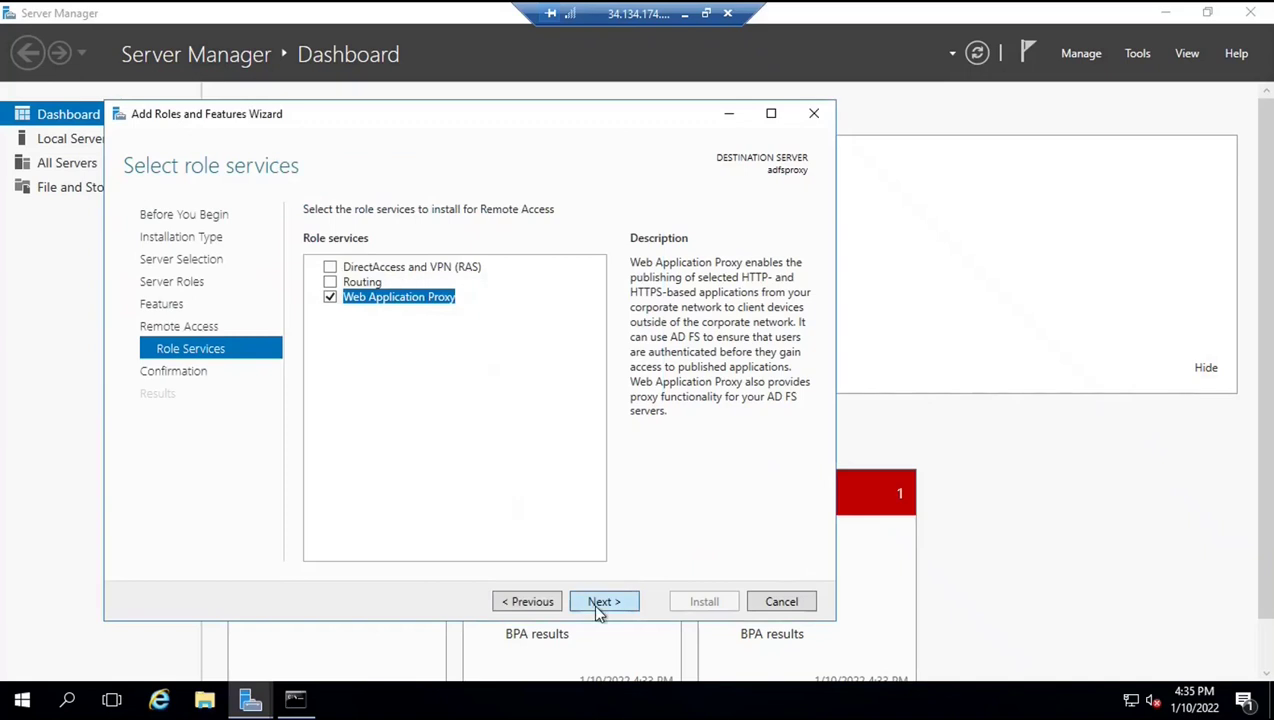
click(598, 604)
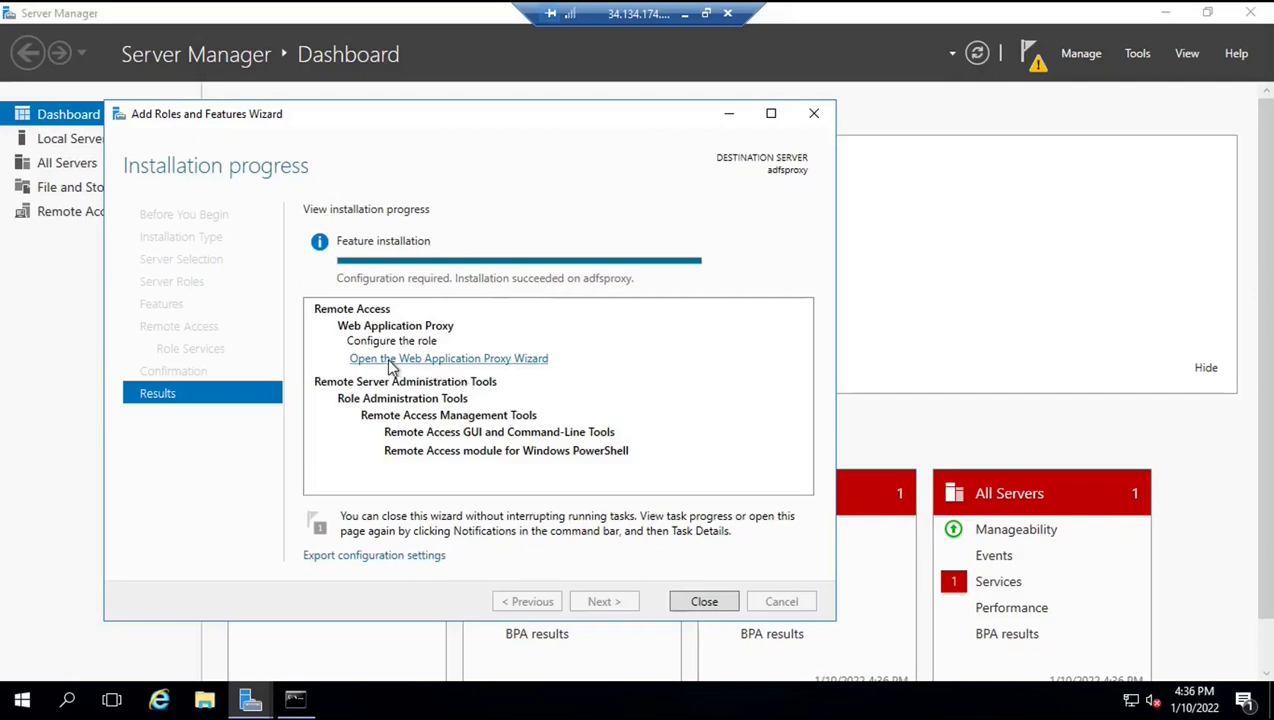
Start the Web Application Proxy configuration and set the federation service name to adfs.office365concepts.com.
click(538, 362)
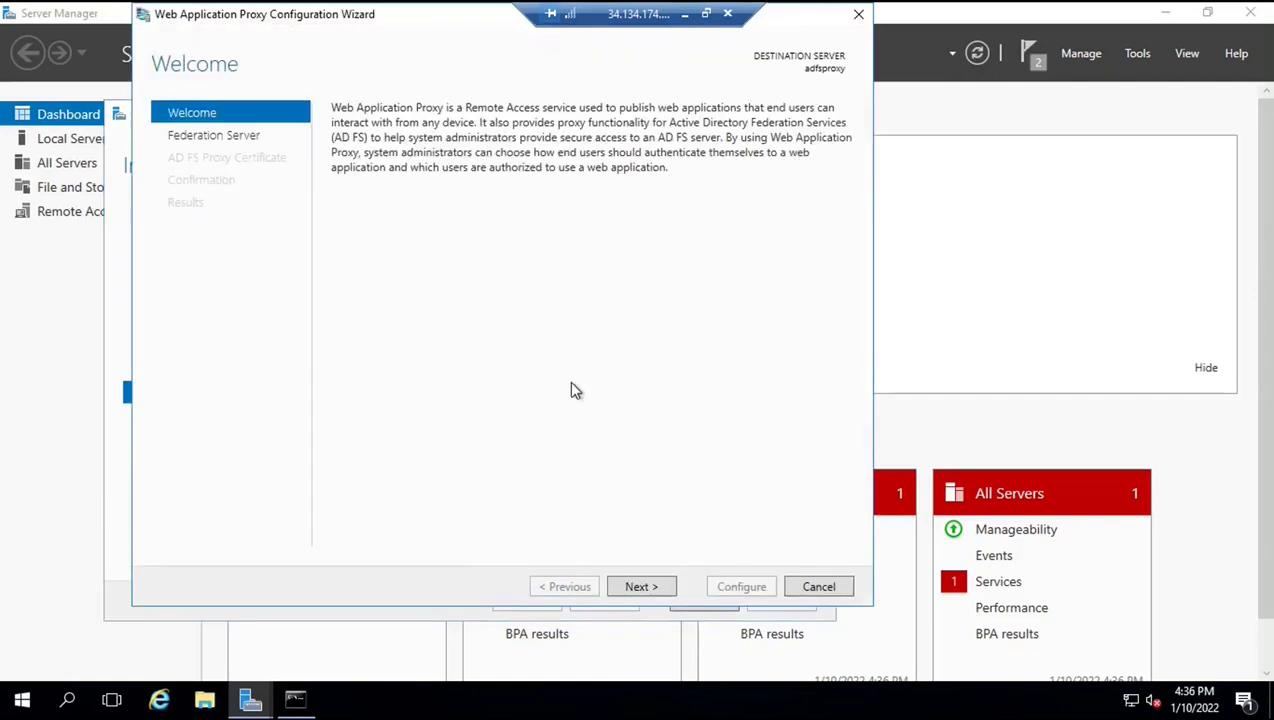
click(633, 586)
drag(378, 22, 483, 138)
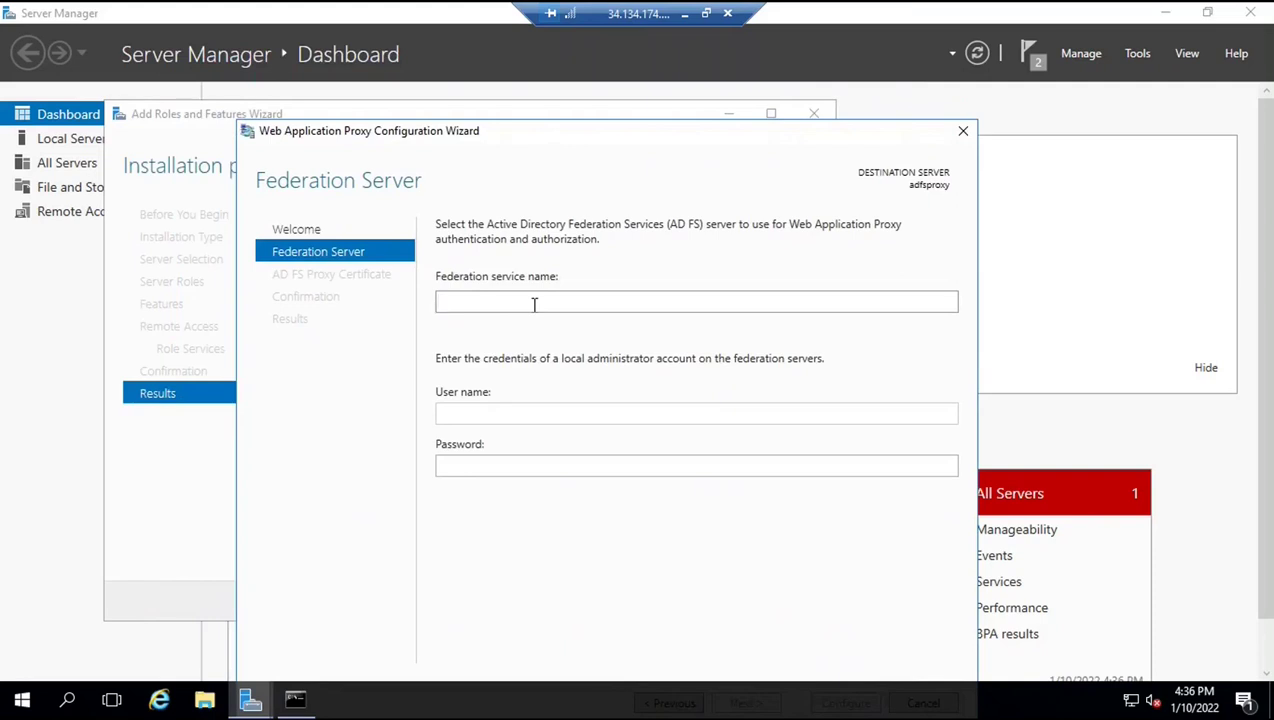
text(adfs.office365concepts.com)
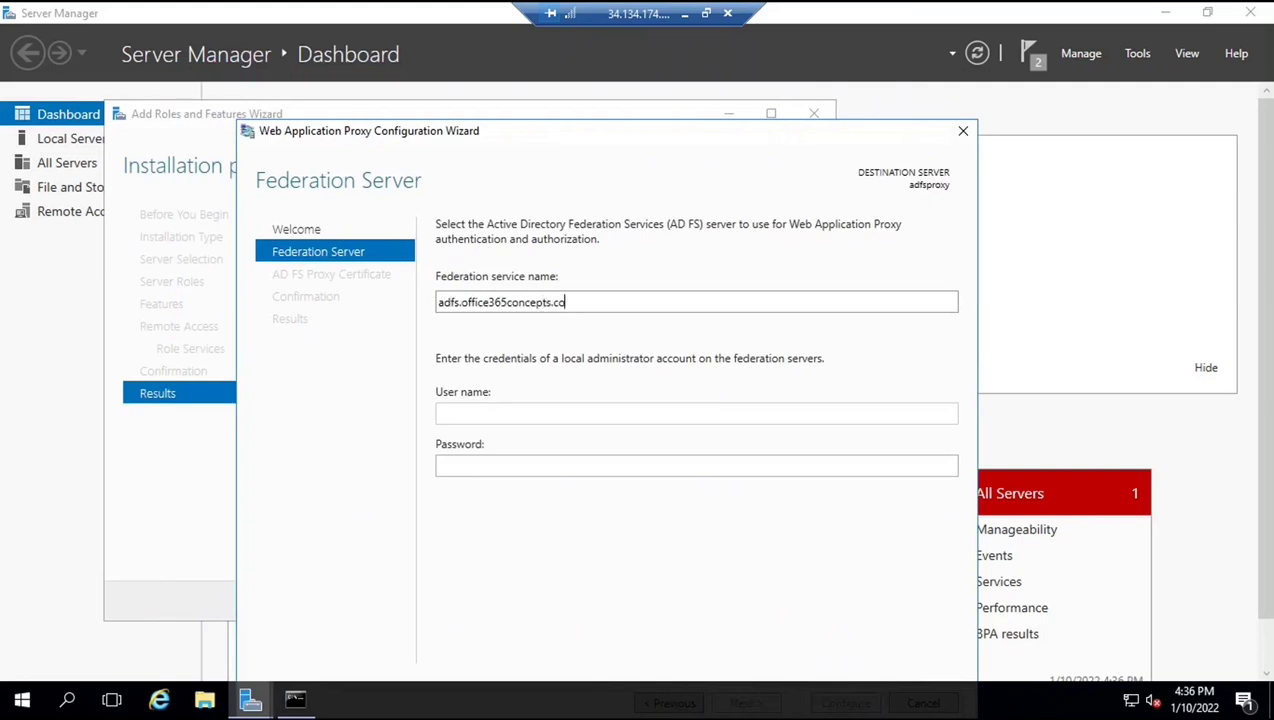
Enter administrator as the federation server user name with the account password, and continue to the AD FS proxy certificate selection.
click(472, 411)
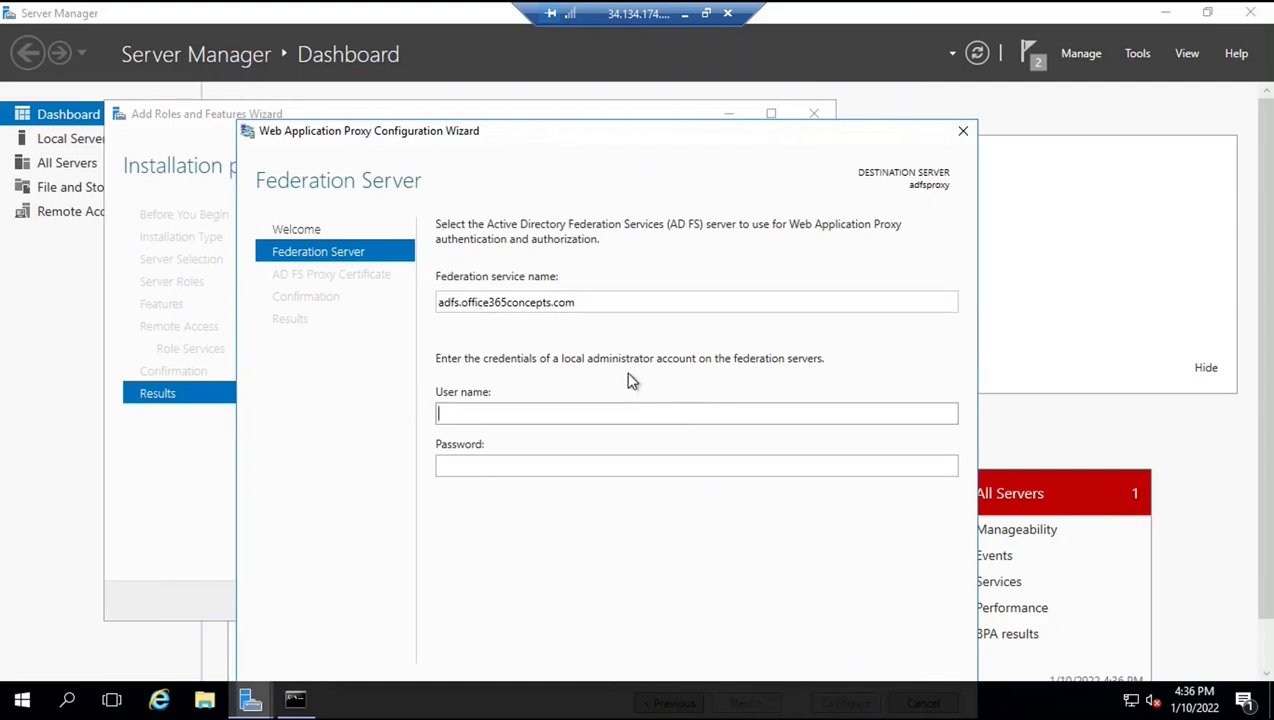
text(administrator)
key(Tab)
text(*********)
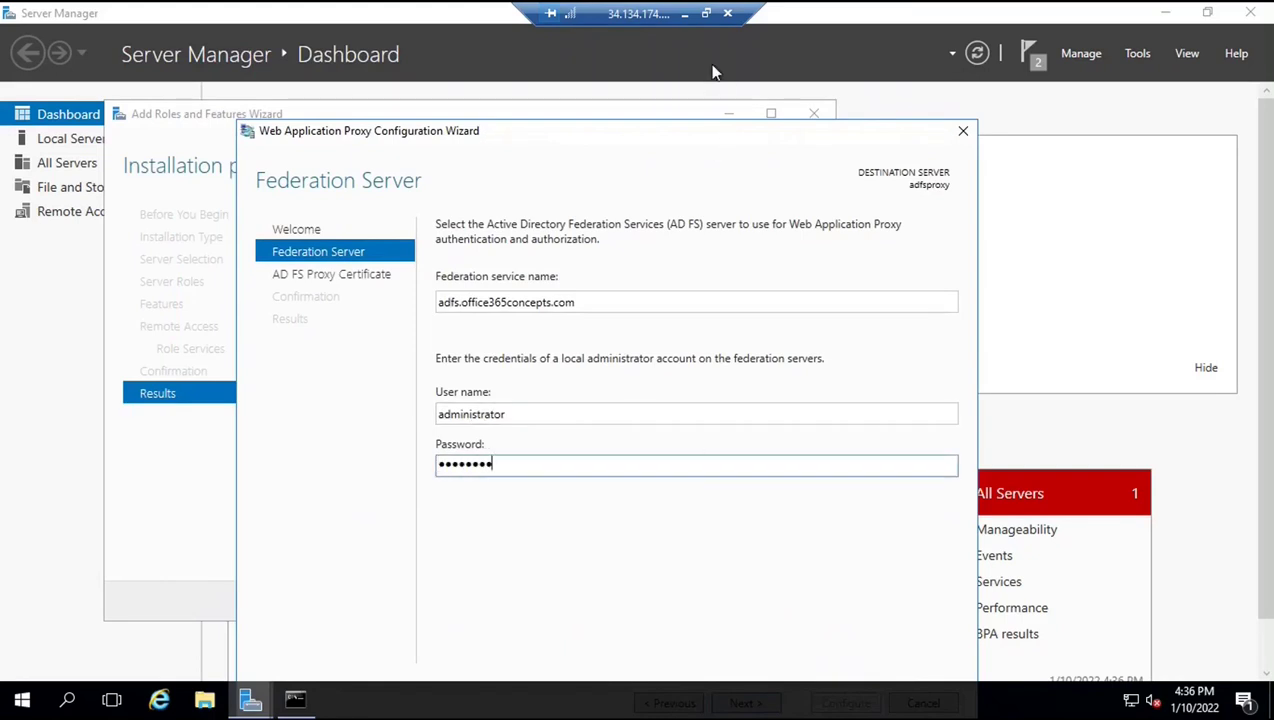
click(748, 634)
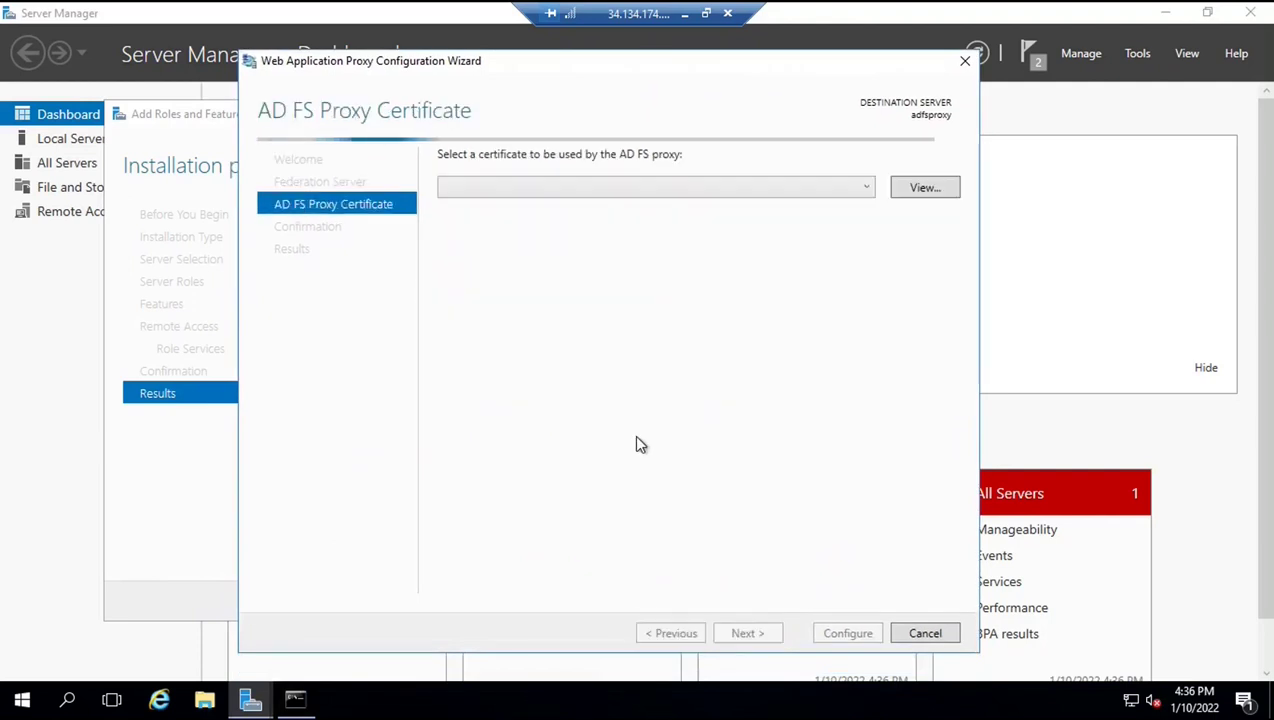
Select the adfs.office365concepts.com certificate for the AD FS proxy and apply the Web Application Proxy configuration.
click(865, 189)
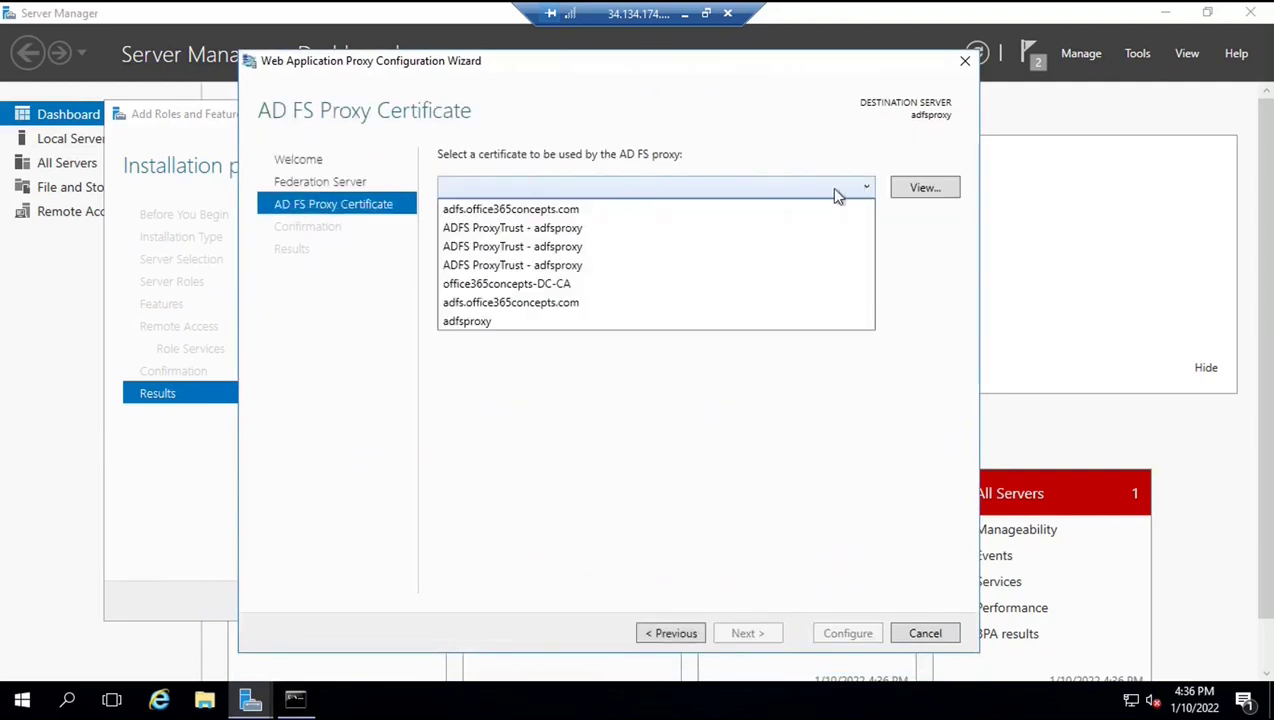
click(537, 210)
click(772, 638)
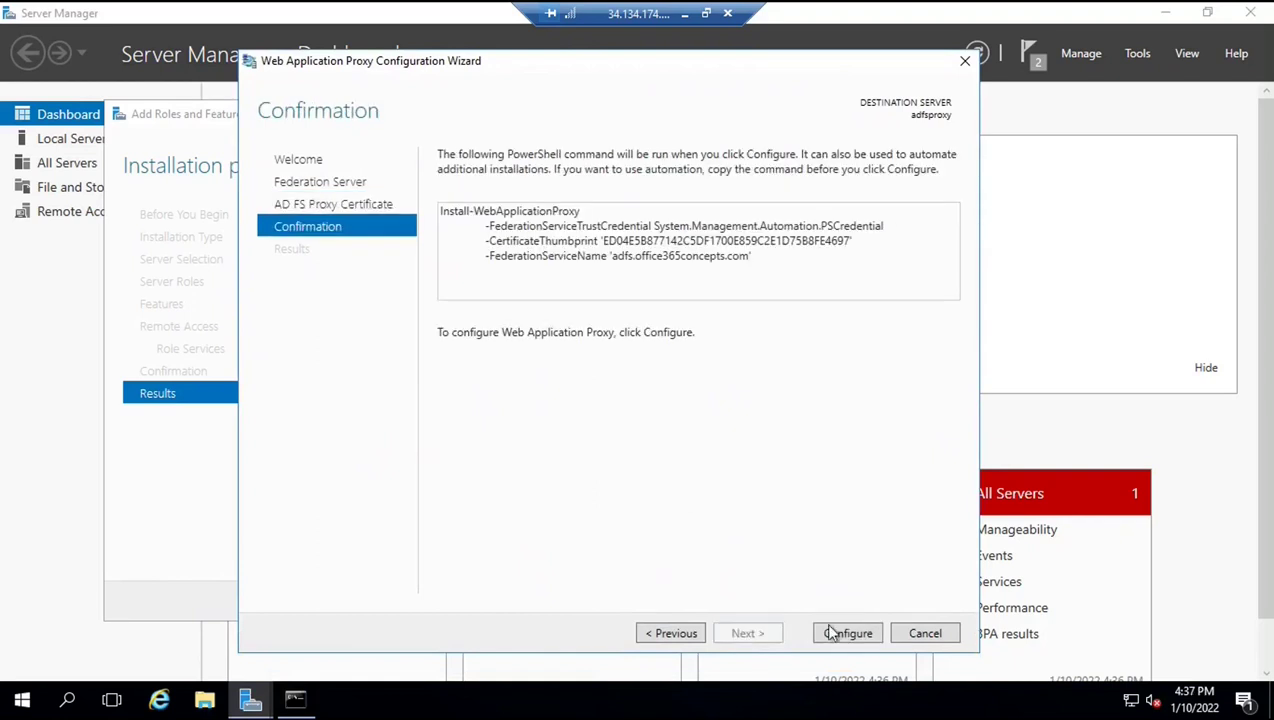
click(848, 633)
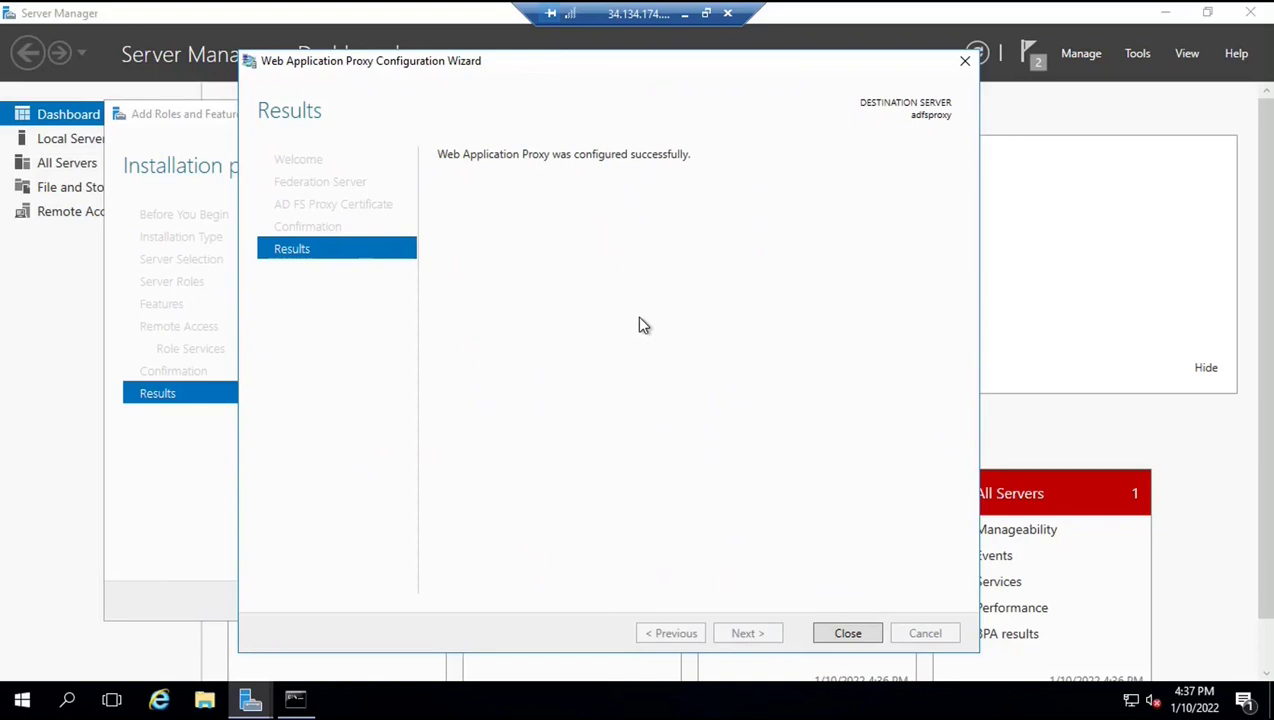
click(832, 637)
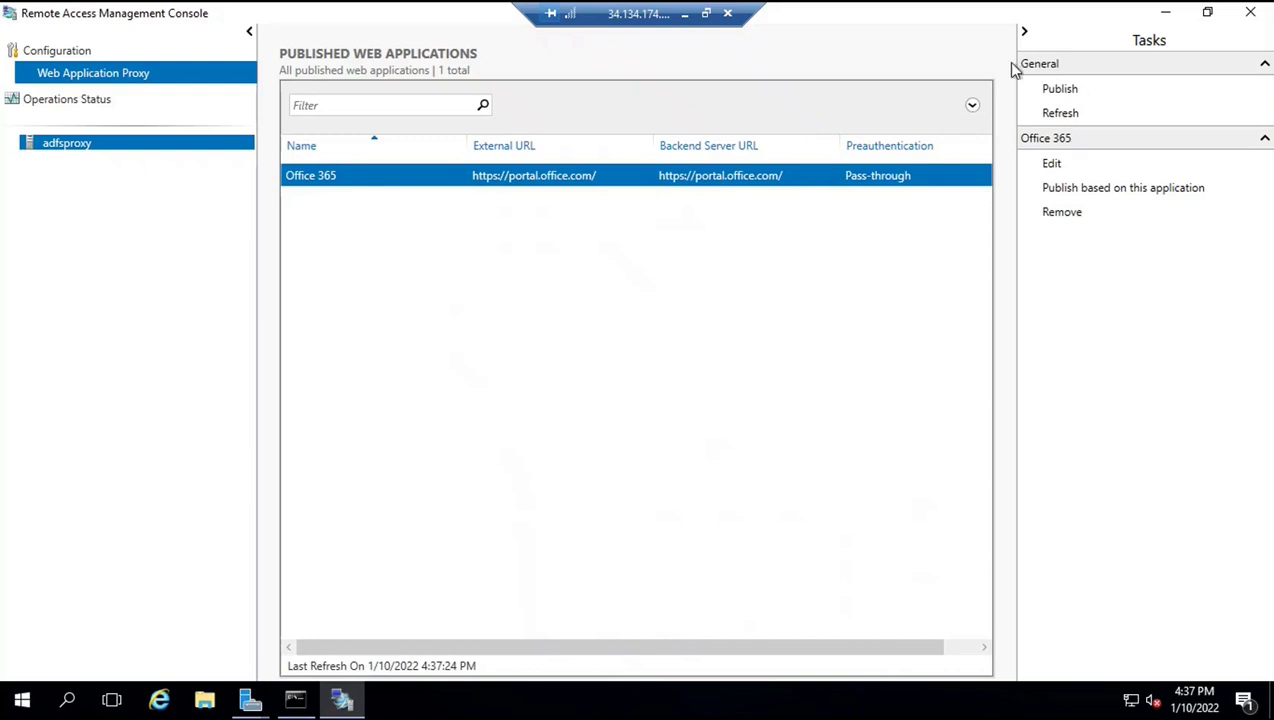
Begin publishing a new web application with Pass-through as the preauthentication method.
click(1062, 90)
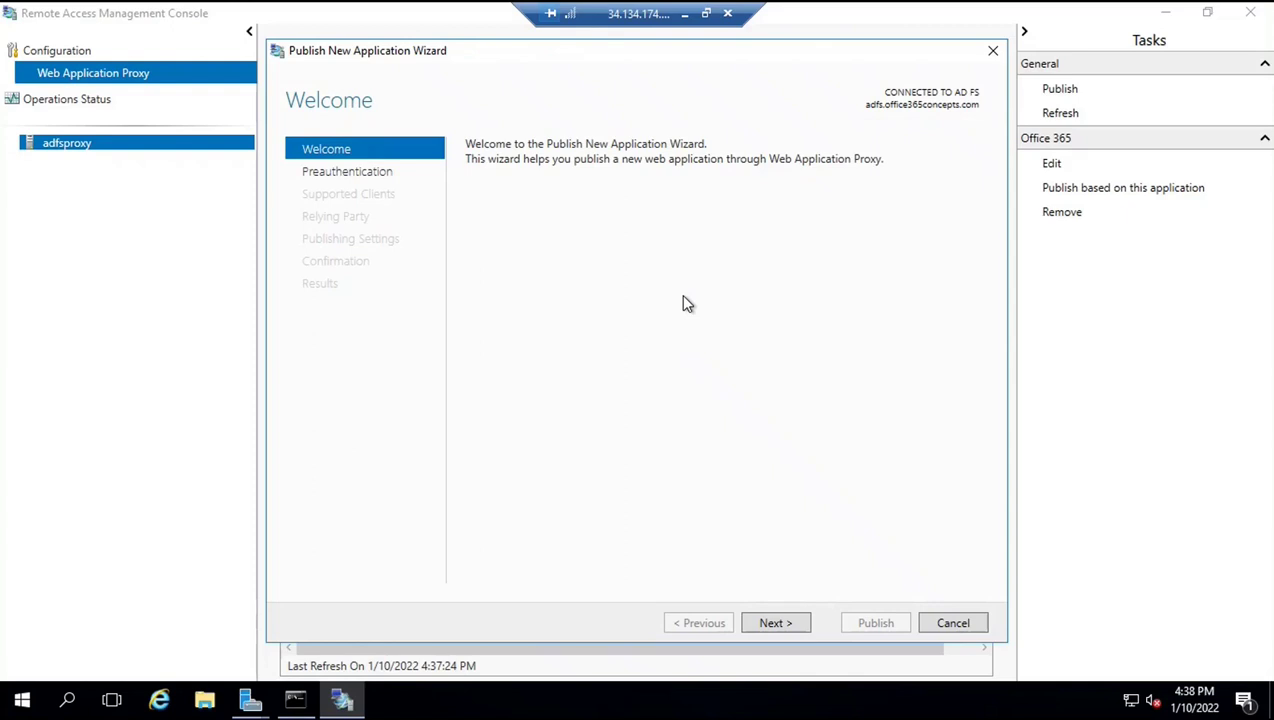
click(776, 623)
click(472, 269)
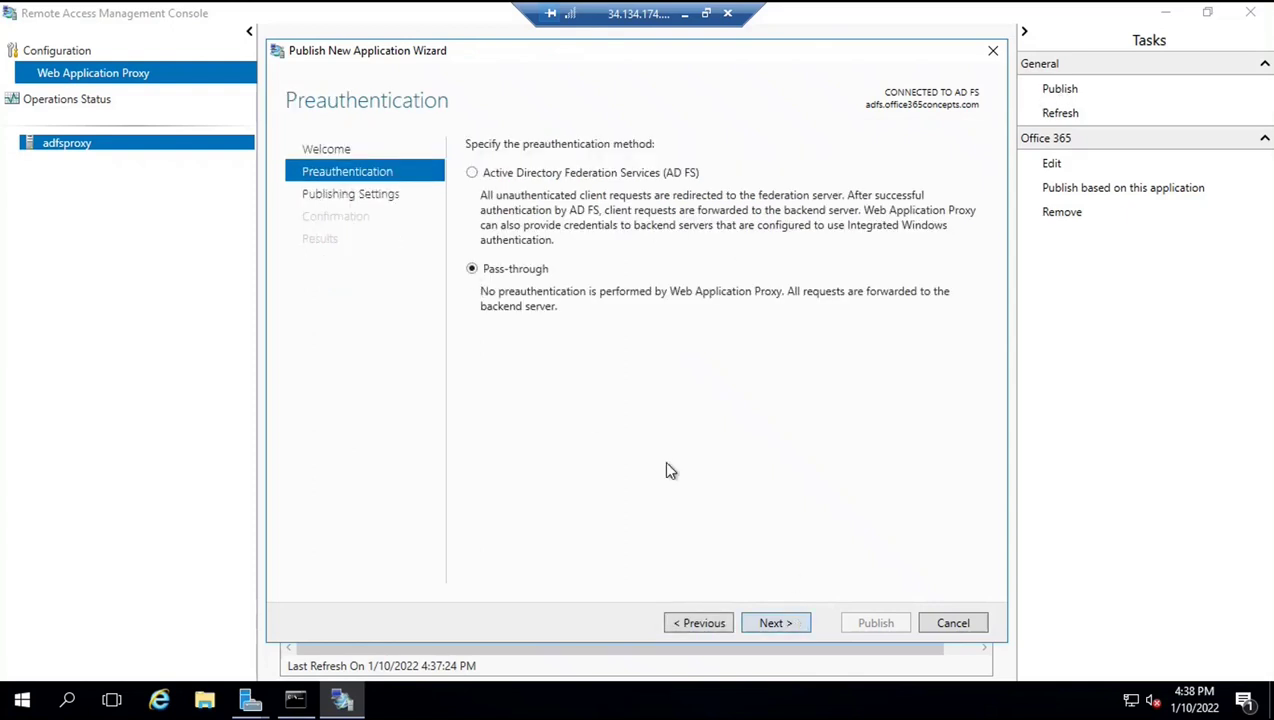
click(776, 623)
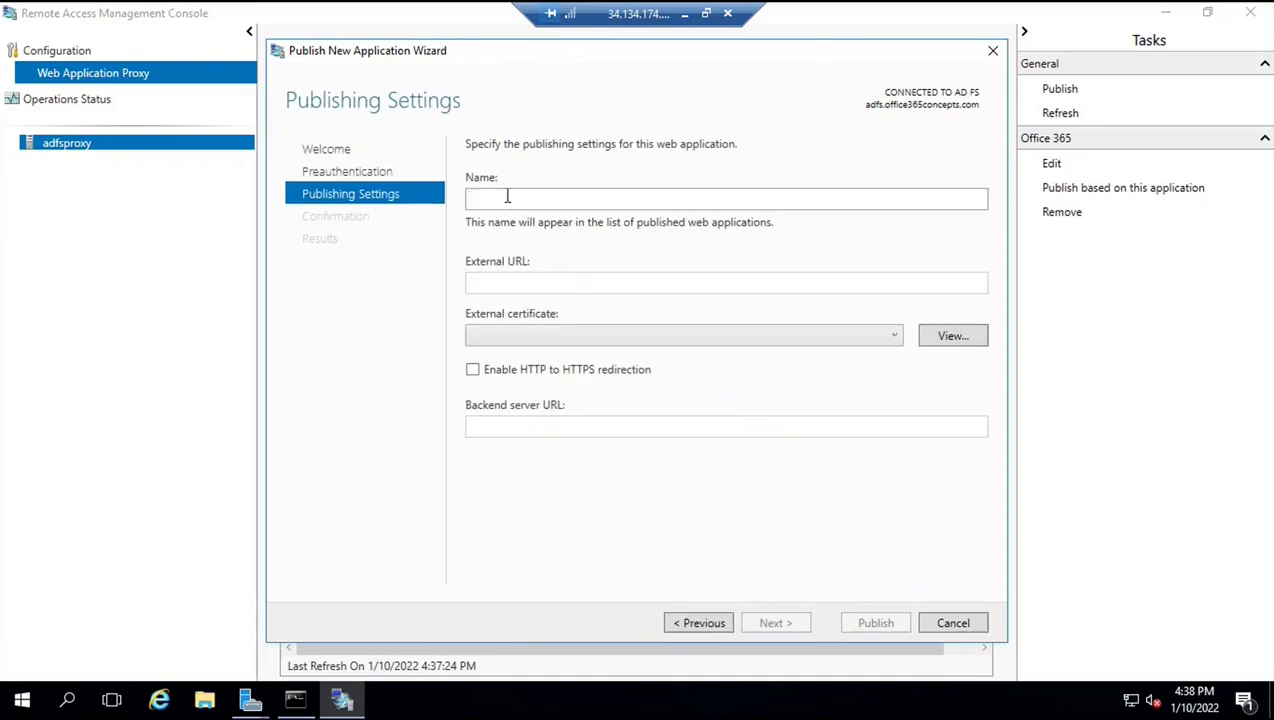
text(test application)
key(Tab)
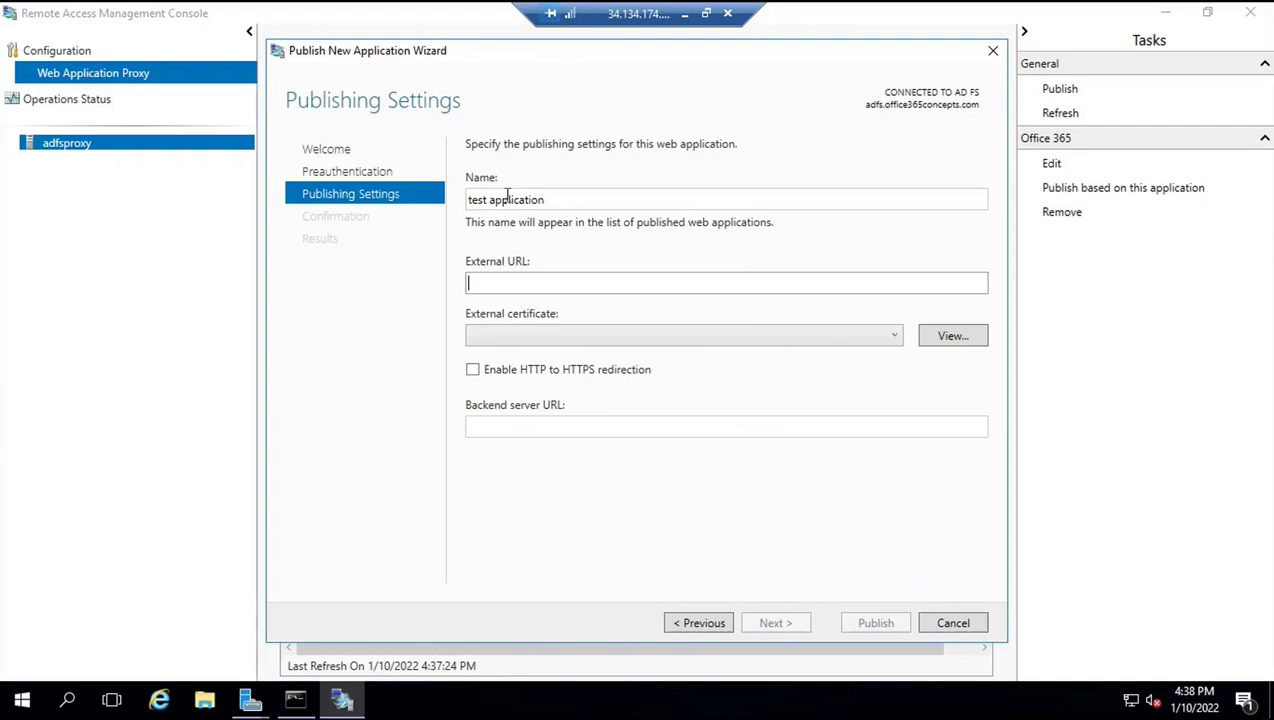
text(https://login.o)
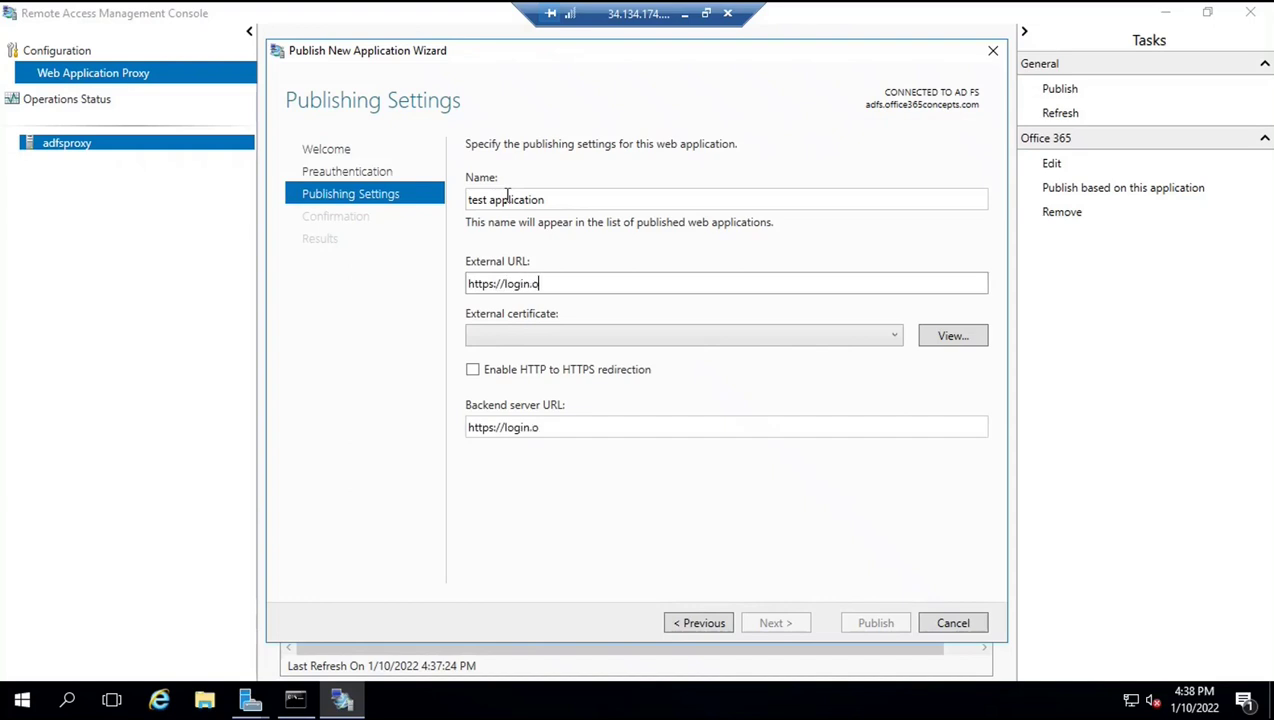
key(BackSpace)
text(microsoftonline.com)
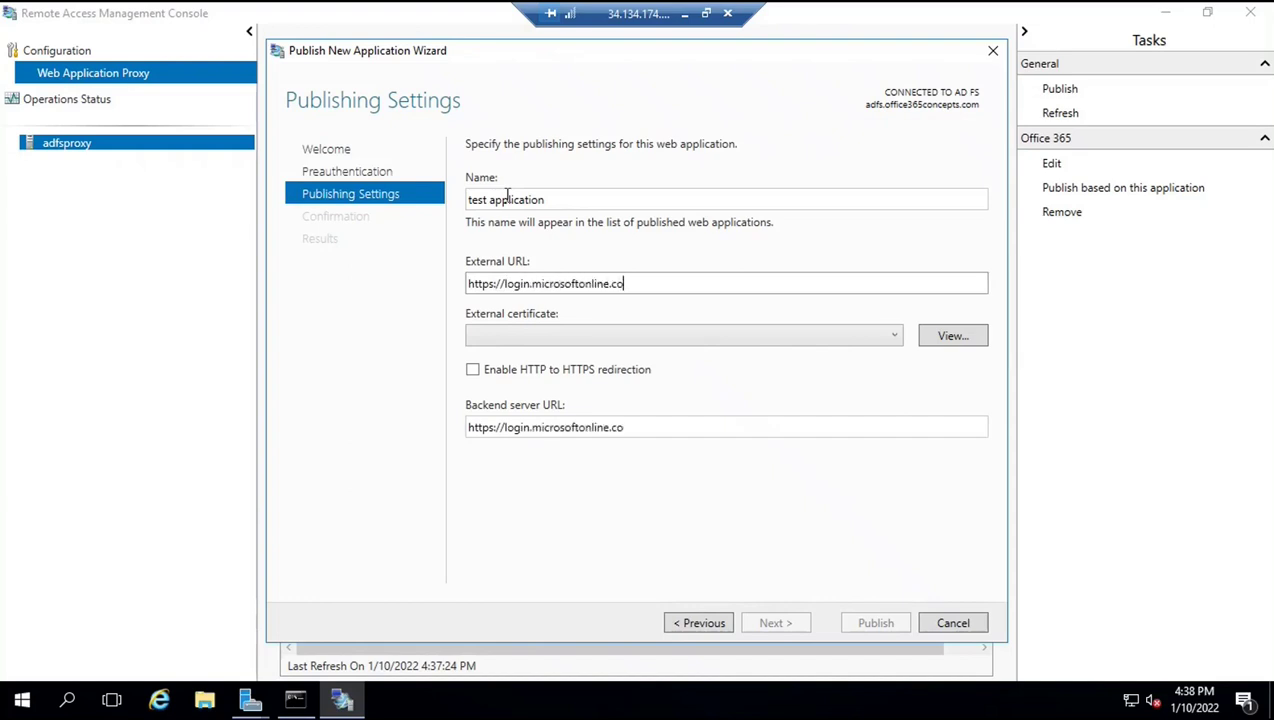
click(894, 335)
click(530, 357)
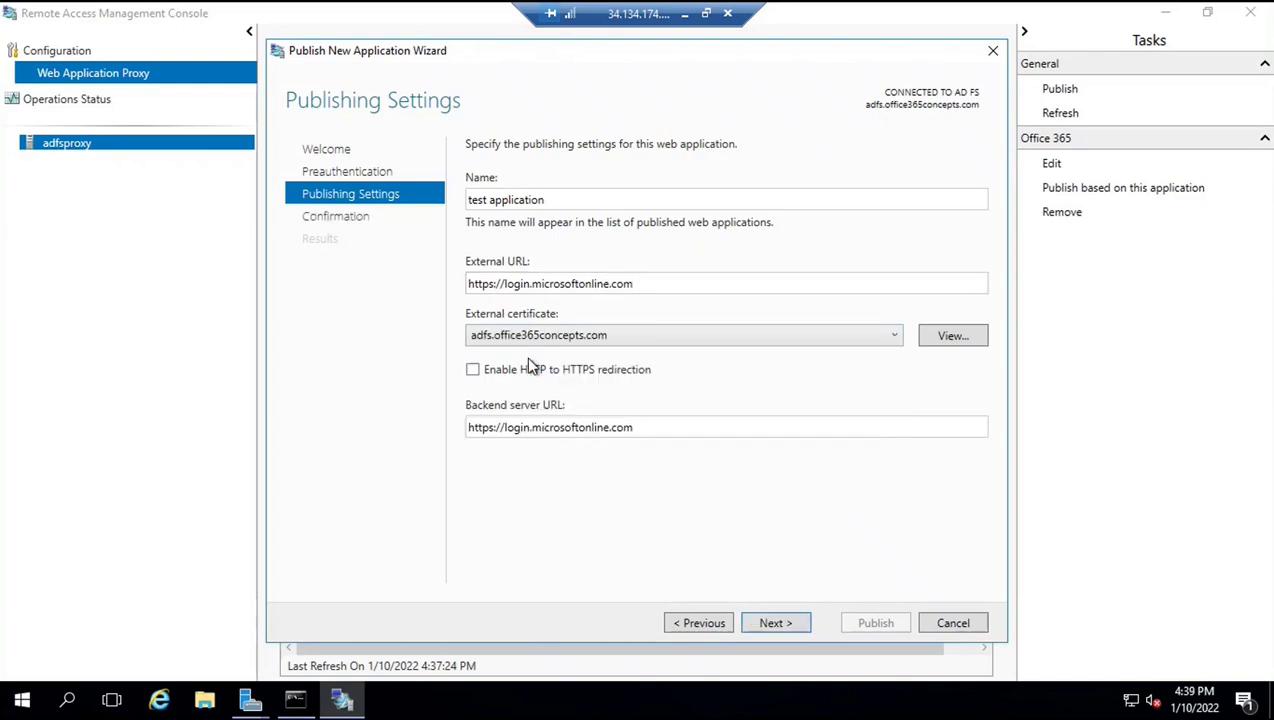
click(777, 623)
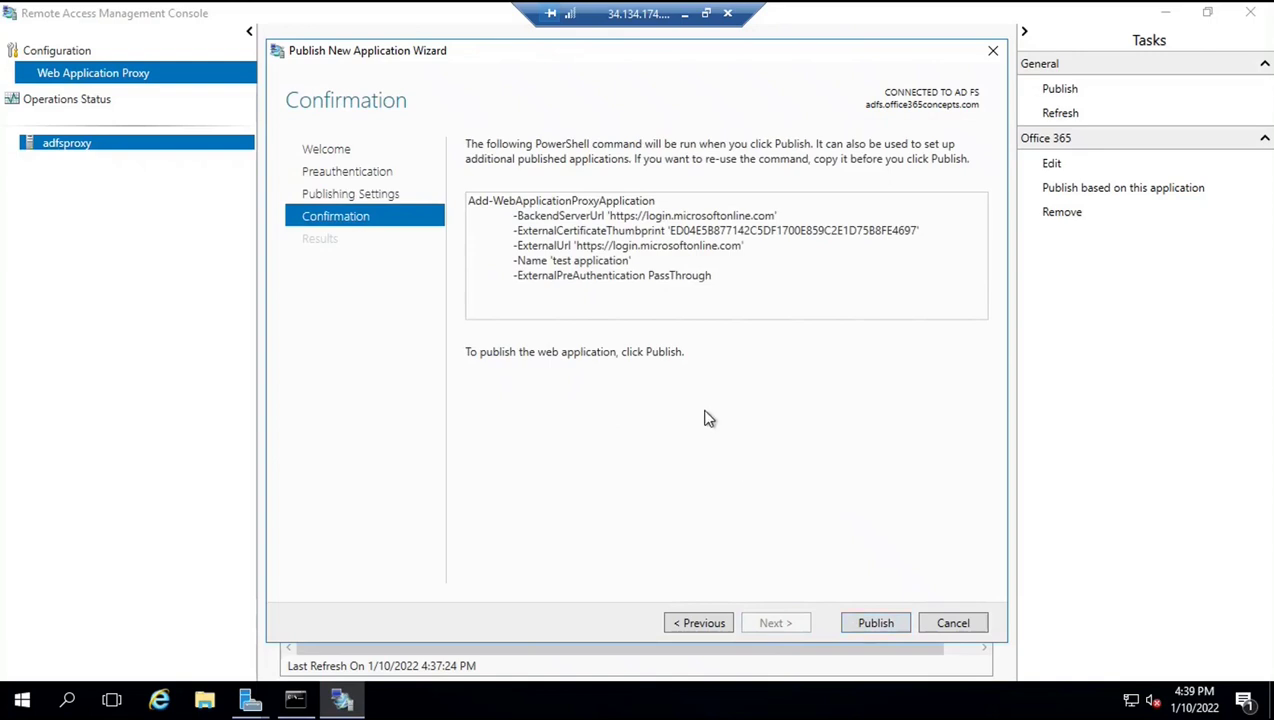
click(948, 626)
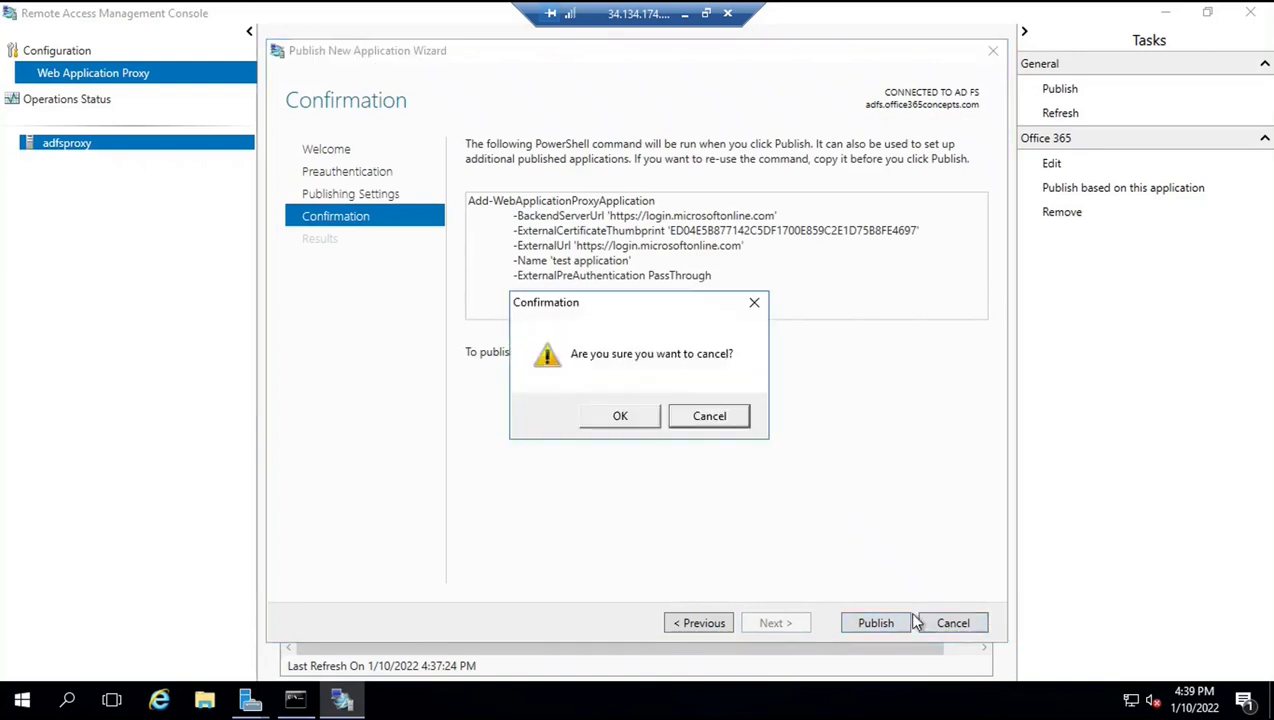
click(620, 416)
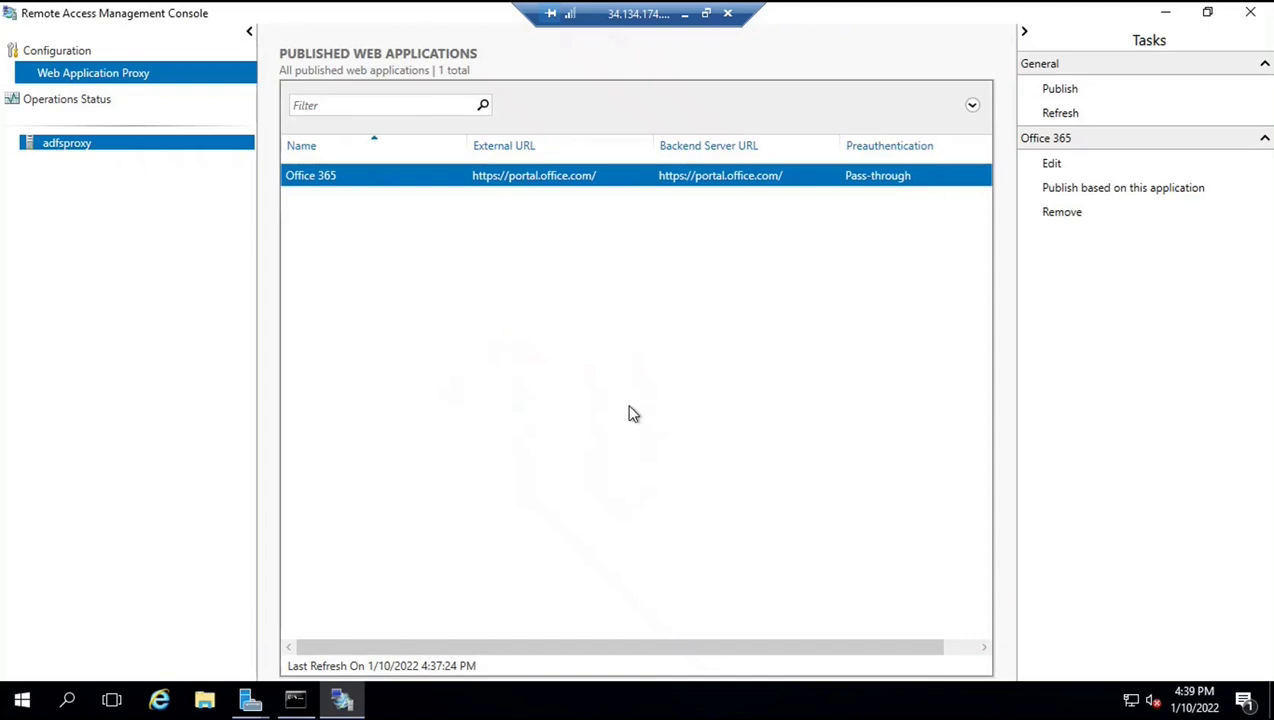
Check the operations status of the adfsproxy server and its Web Application Proxy components.
click(88, 100)
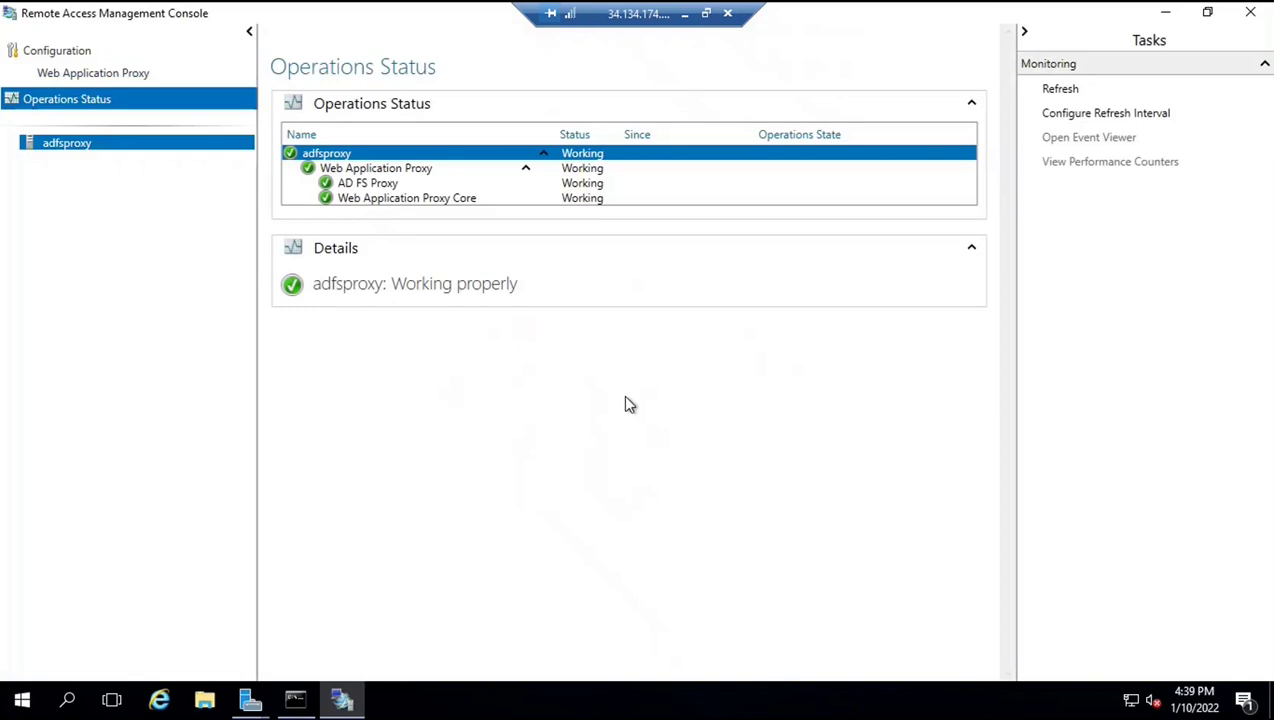